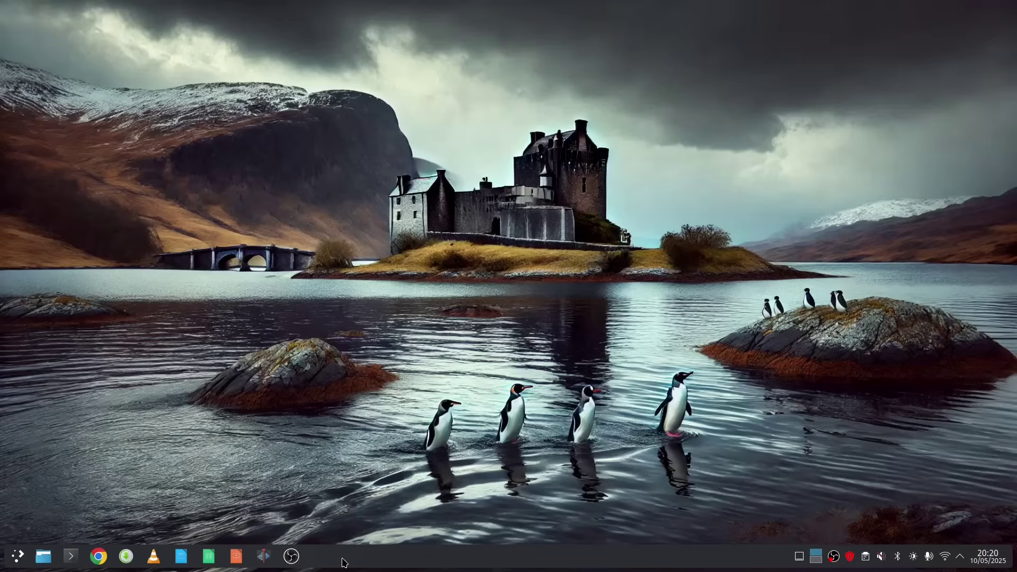
# - Add the Google Chrome favourite from the application launcher to the desktop as a shortcut
pyautogui.click(18, 556)
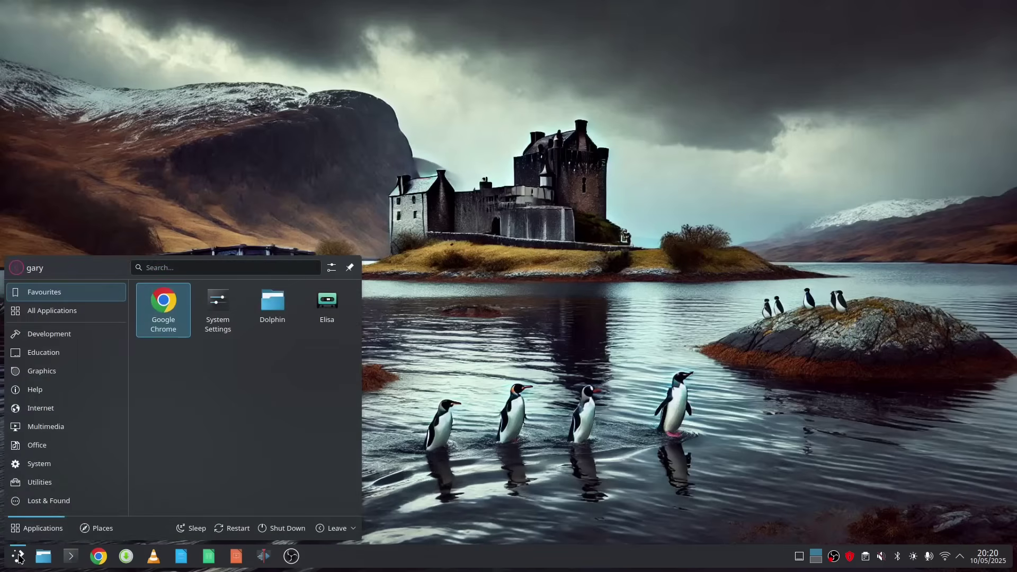
pyautogui.rightClick(164, 321)
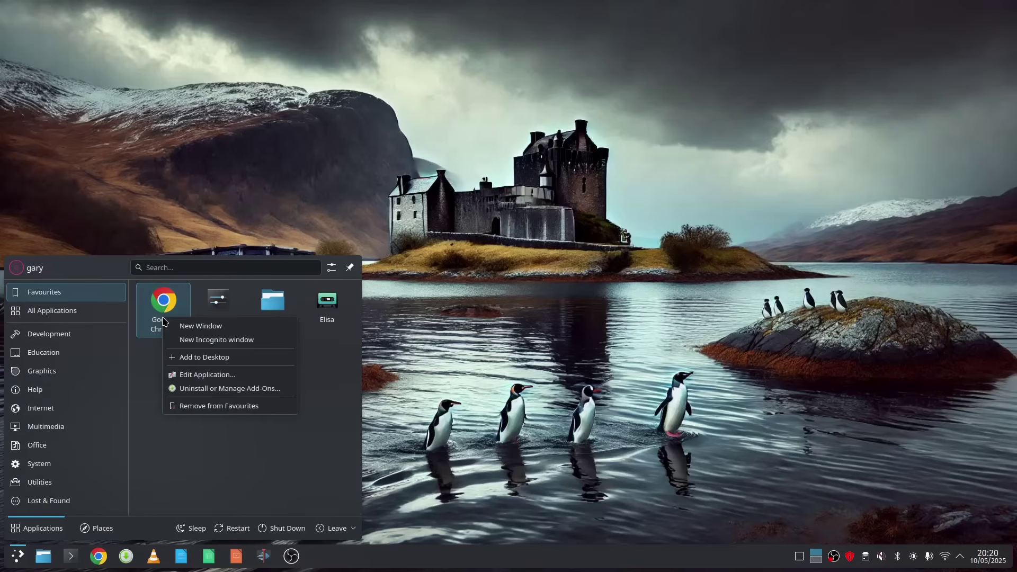
pyautogui.click(207, 356)
pyautogui.click(433, 414)
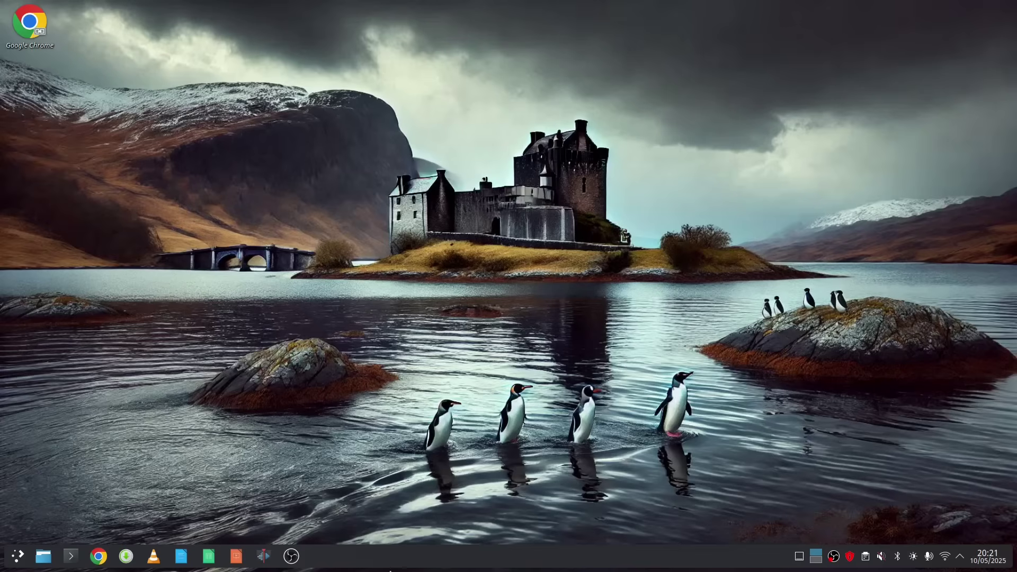
pyautogui.click(14, 559)
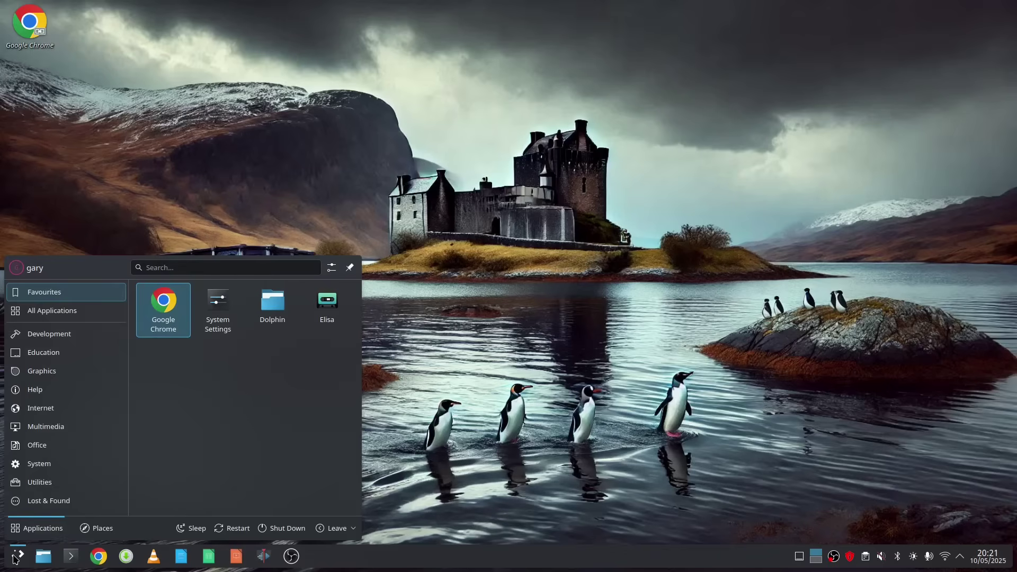
pyautogui.click(15, 559)
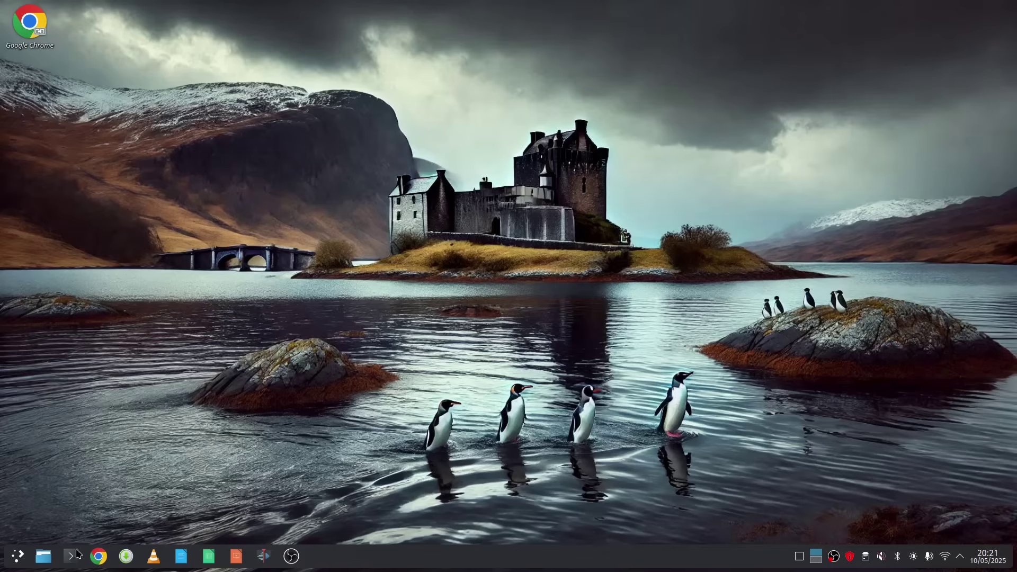
pyautogui.click(38, 556)
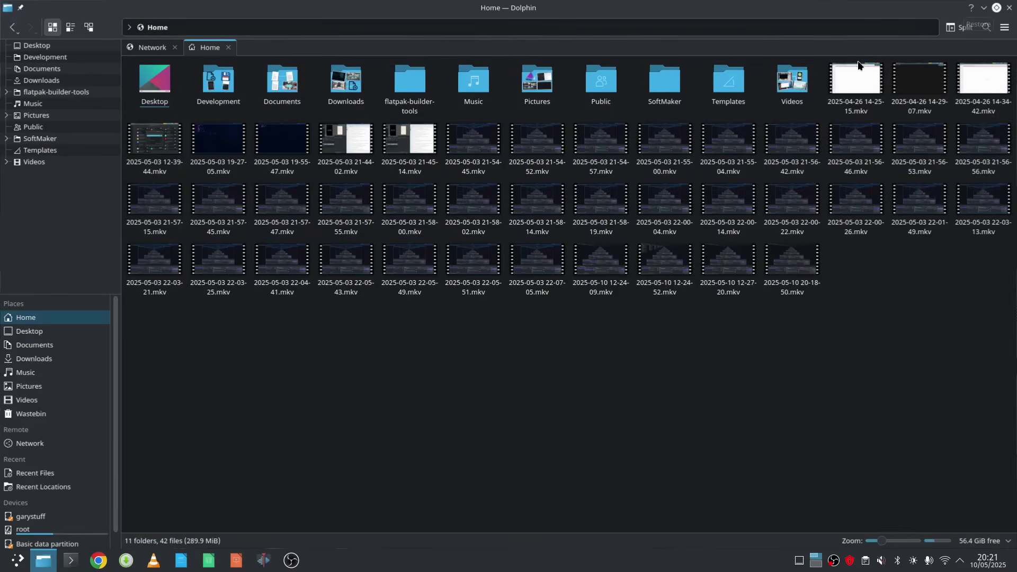
pyautogui.click(996, 7)
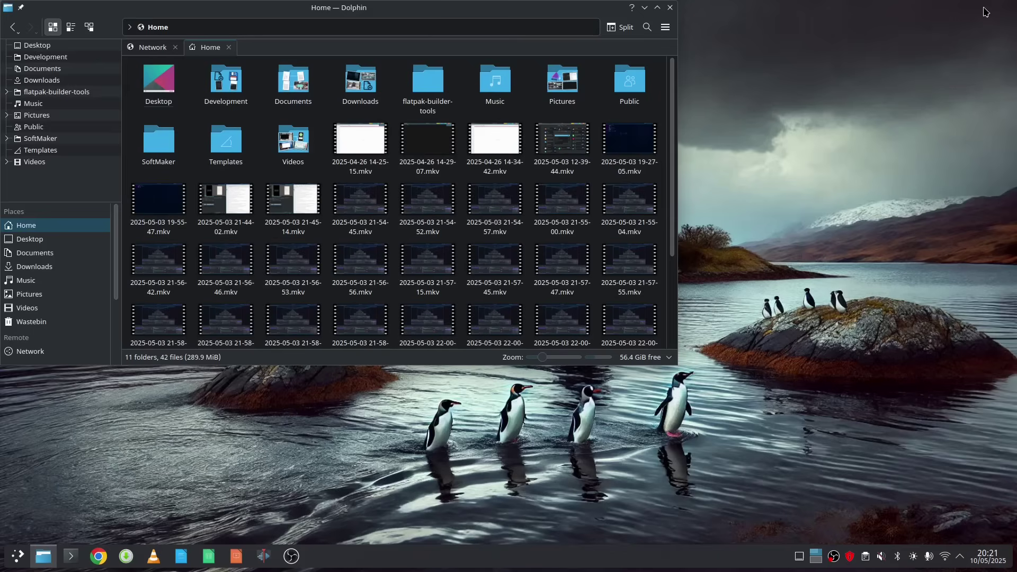
pyautogui.moveTo(518, 9); pyautogui.dragTo(632, 83)
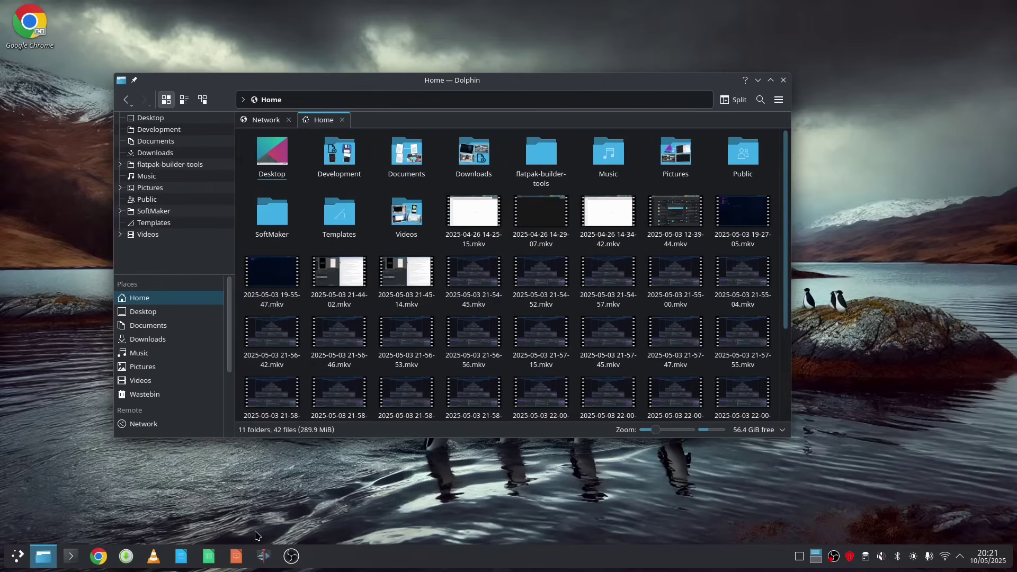
pyautogui.click(153, 559)
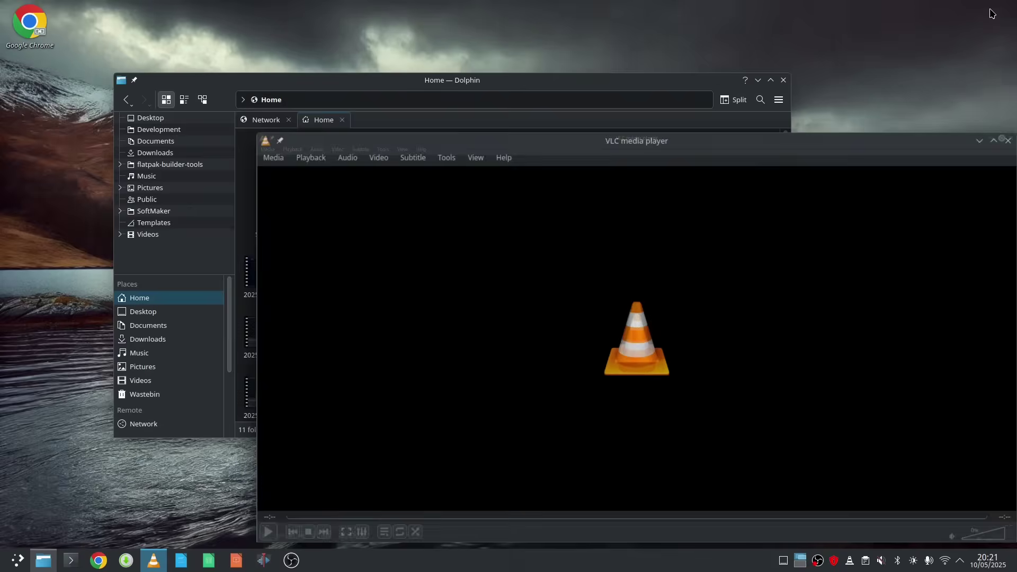
pyautogui.press('super+Up')
pyautogui.press('super+Right')
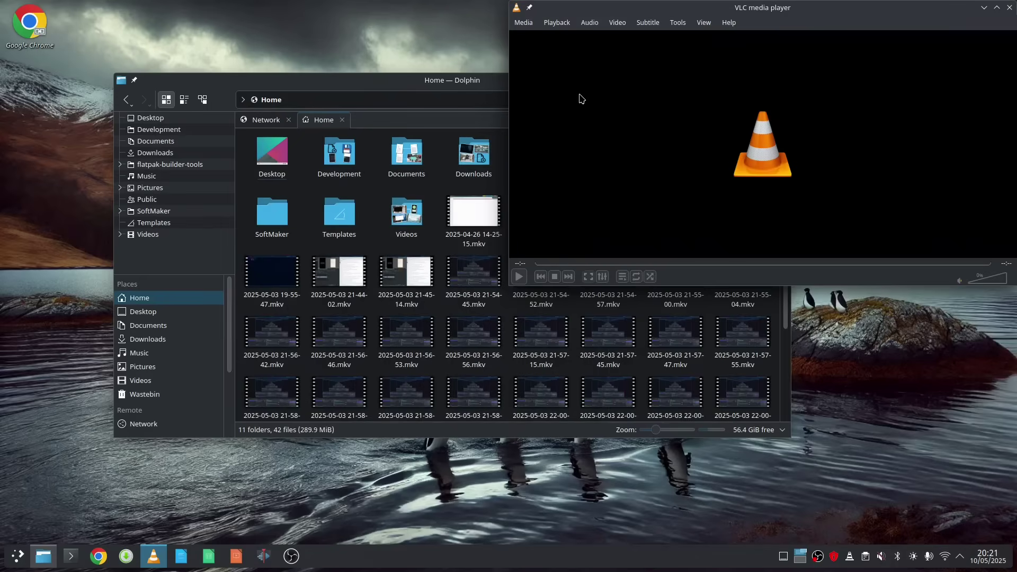
pyautogui.moveTo(479, 82); pyautogui.dragTo(443, 82)
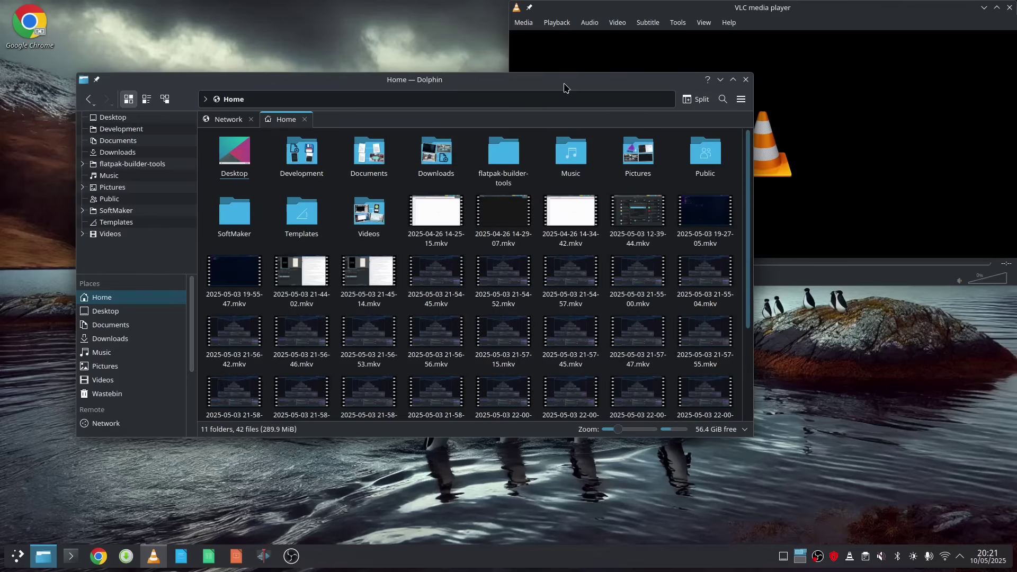
pyautogui.click(745, 80)
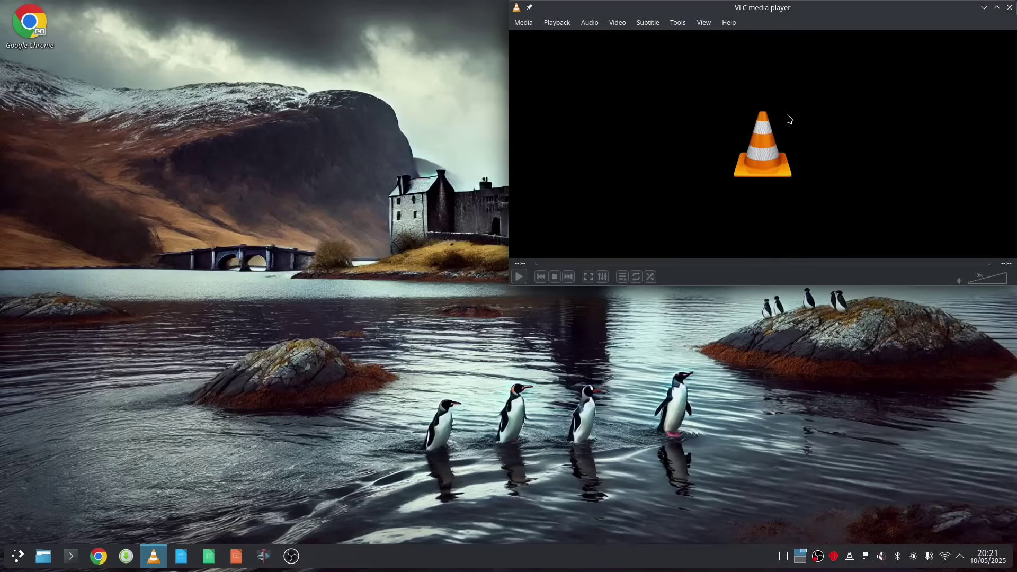
# - Close the VLC media player window
pyautogui.click(1009, 7)
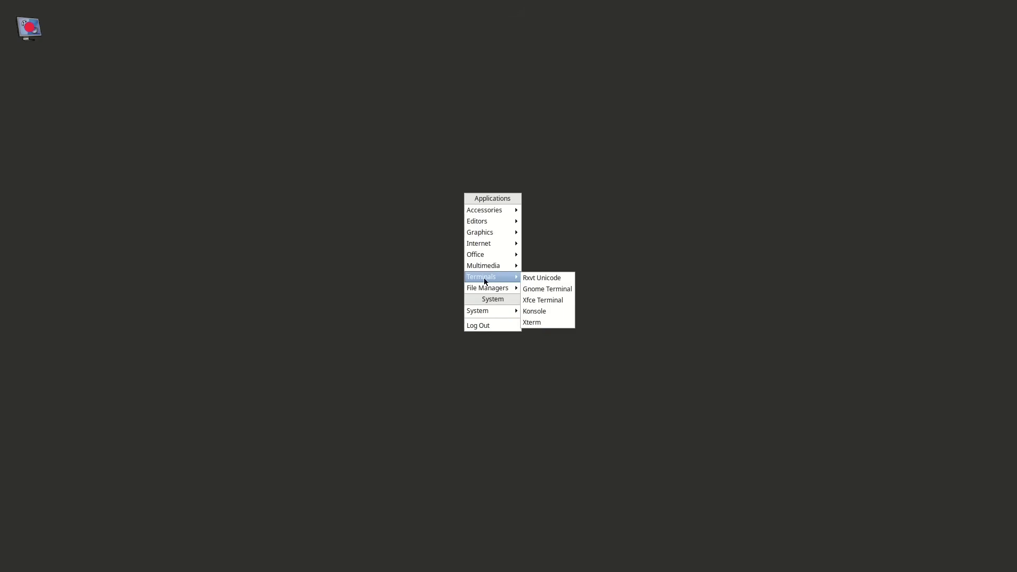
# - Open a Konsole terminal, run 'dolphin', then close the Dolphin window
pyautogui.click(556, 312)
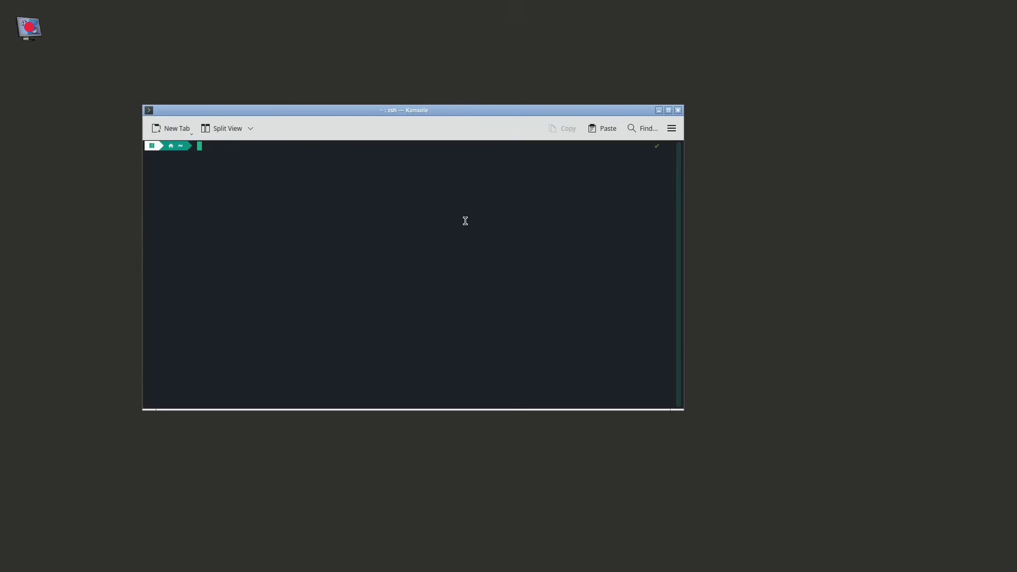
pyautogui.write('dolpj')
pyautogui.press('BackSpace')
pyautogui.write('hin')
pyautogui.press('Return')
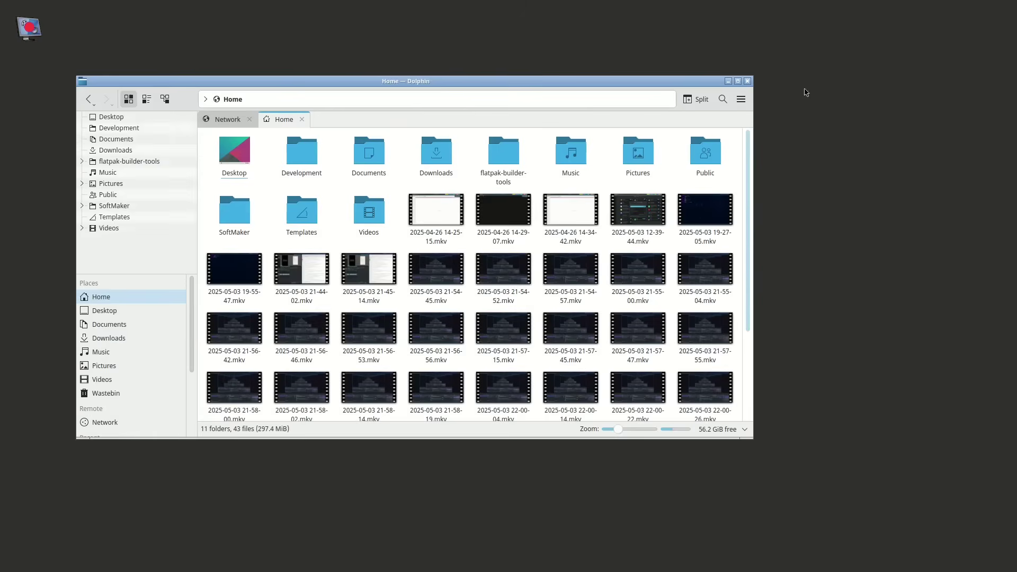
pyautogui.click(747, 81)
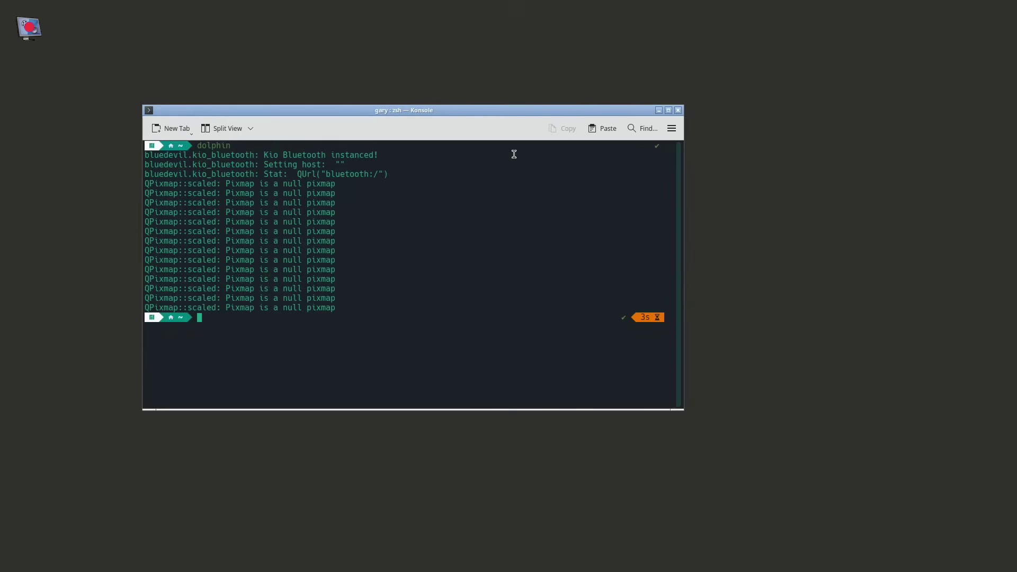
# - Rerun the command as 'dolphin &' to launch Dolphin in the background, then close it
pyautogui.press('Up')
pyautogui.write('&')
pyautogui.press('Return')
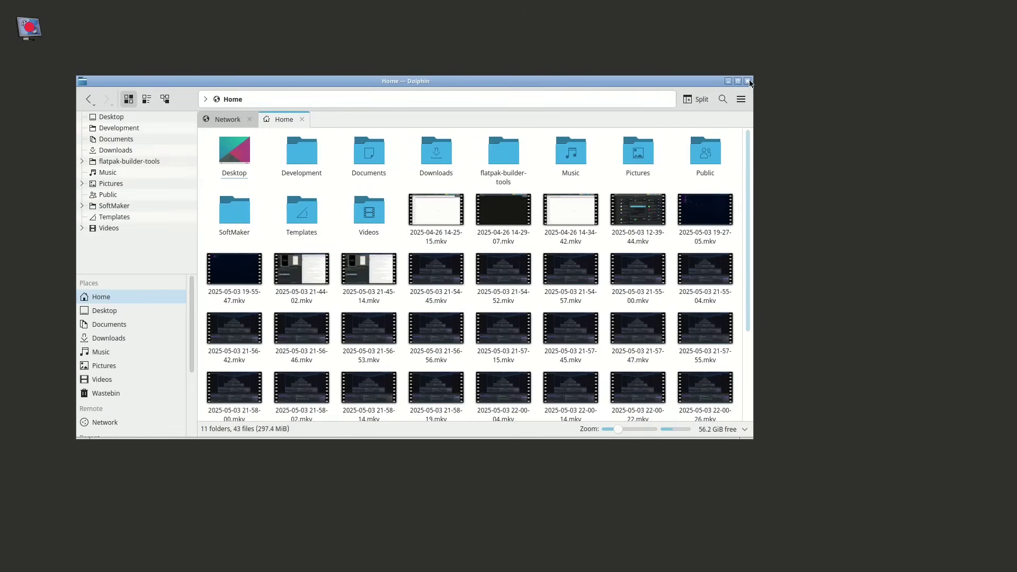
pyautogui.click(746, 81)
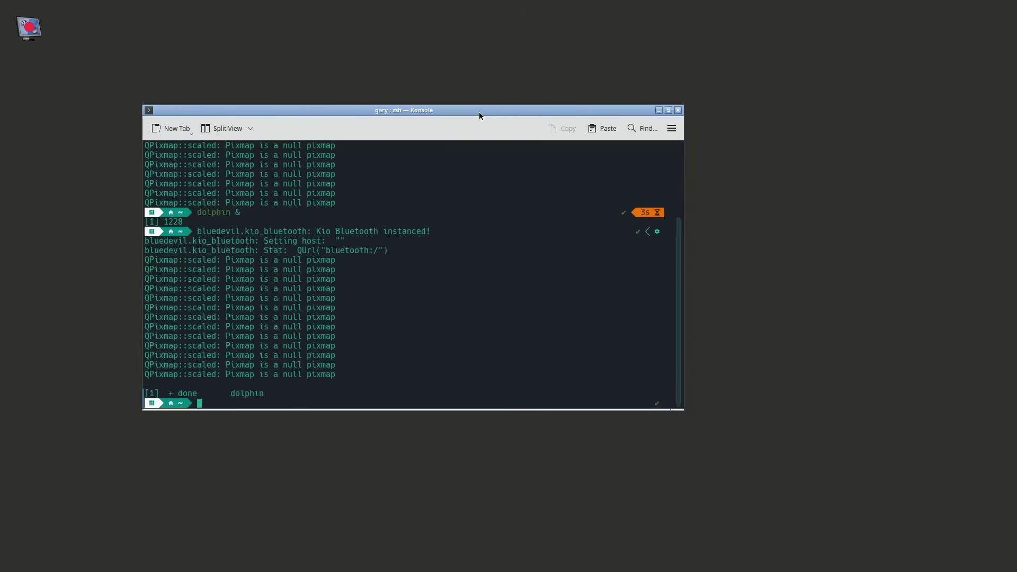
# - Move Konsole aside, rerun 'dolphin &', then drag Dolphin away and close it
pyautogui.moveTo(479, 112); pyautogui.dragTo(365, 110)
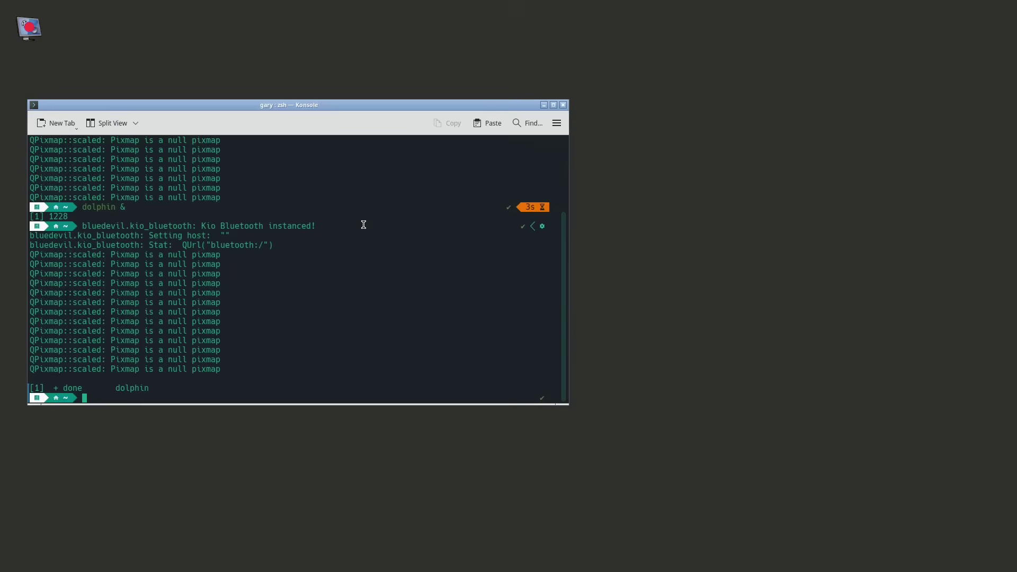
pyautogui.press('Up')
pyautogui.press('Return')
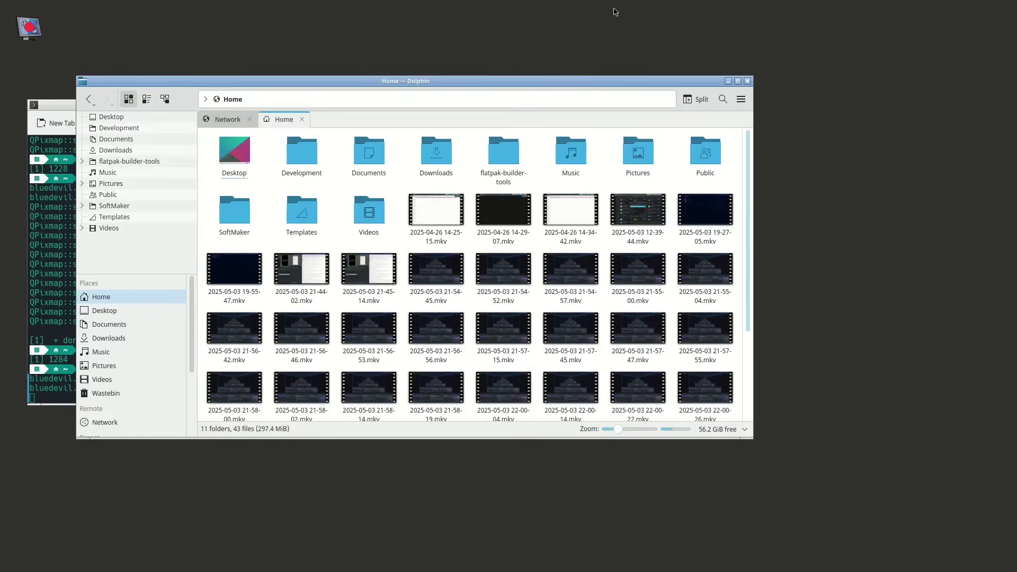
pyautogui.moveTo(551, 80); pyautogui.dragTo(714, 65)
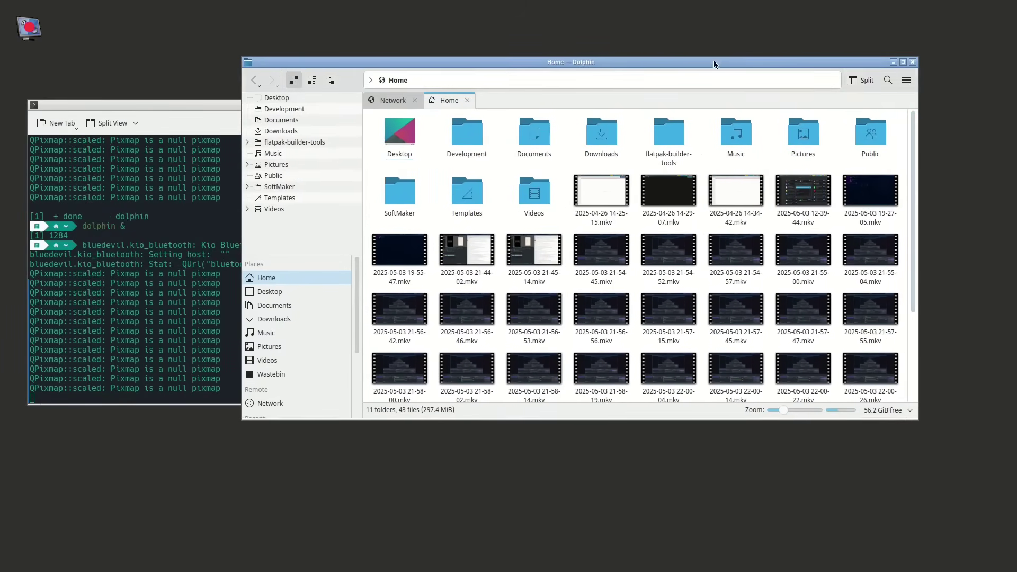
pyautogui.click(913, 62)
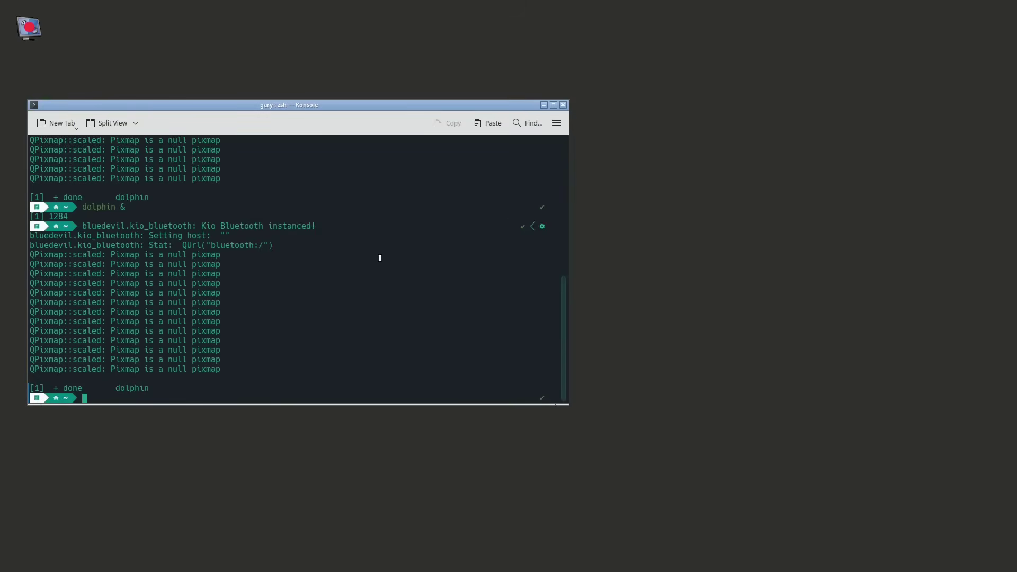
# - Shift Konsole further right, select some terminal output, and bring up the Openbox desktop menu
pyautogui.moveTo(413, 114); pyautogui.dragTo(484, 120)
pyautogui.moveTo(509, 233); pyautogui.dragTo(608, 133)
pyautogui.rightClick(777, 131)
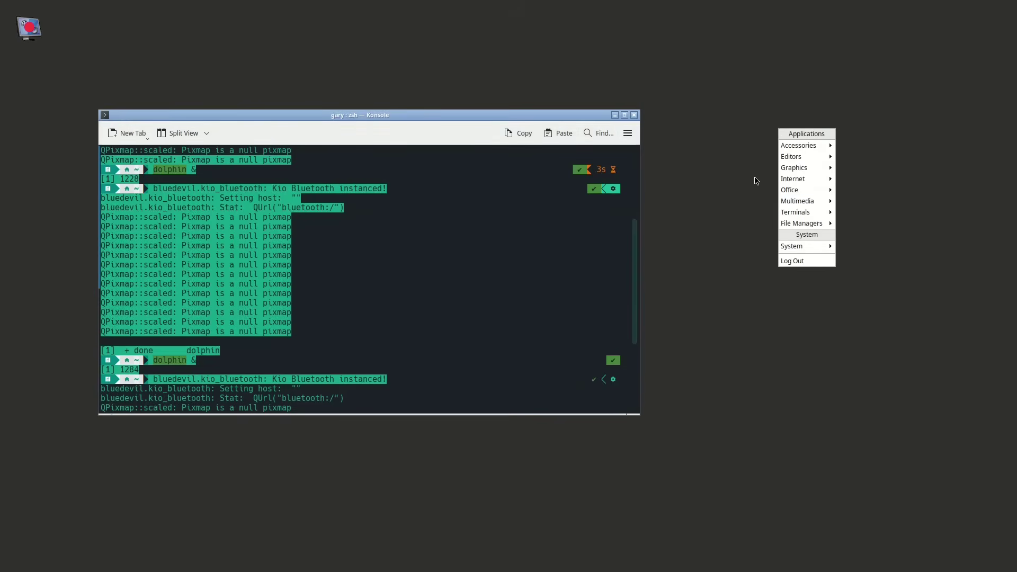
pyautogui.click(756, 182)
pyautogui.click(454, 217)
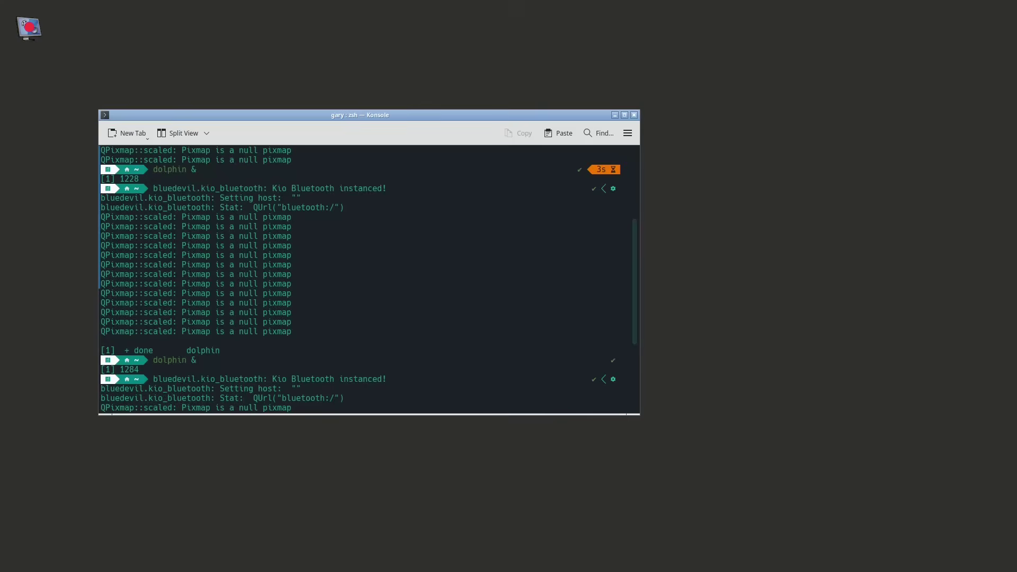
pyautogui.rightClick(699, 210)
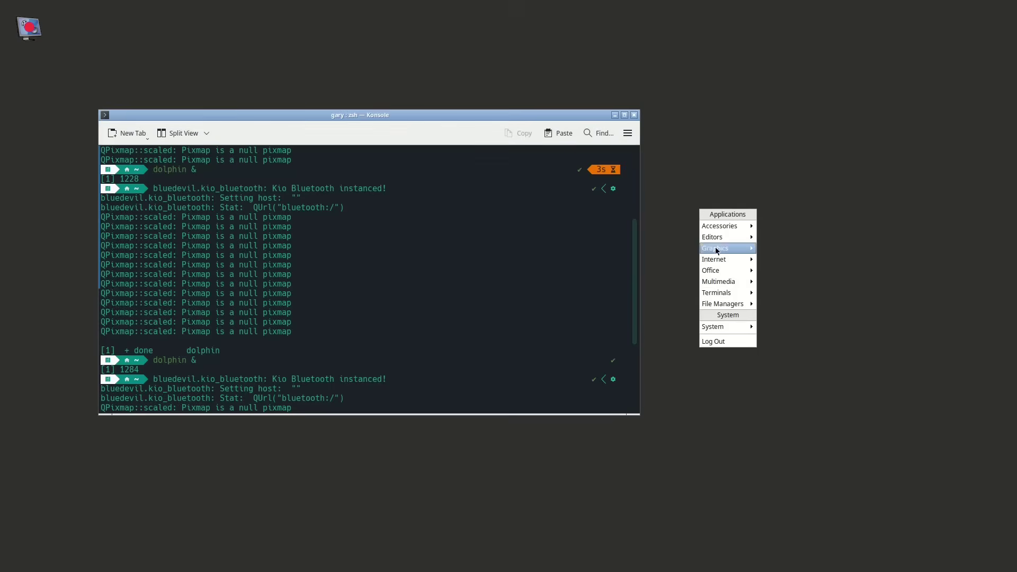
# - Launch a new Konsole from the Openbox Terminals menu and enlarge its font
pyautogui.click(662, 127)
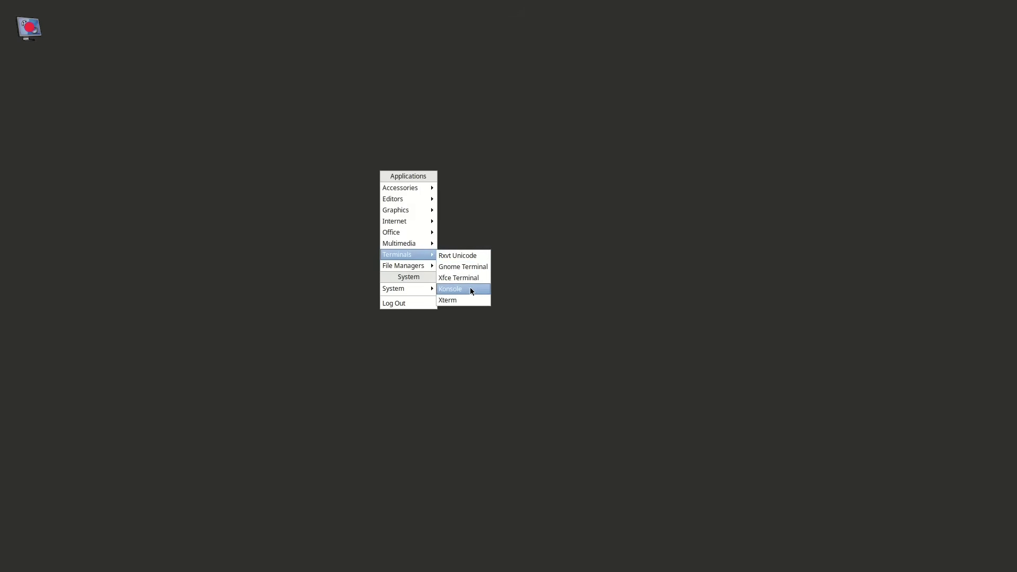
pyautogui.click(471, 291)
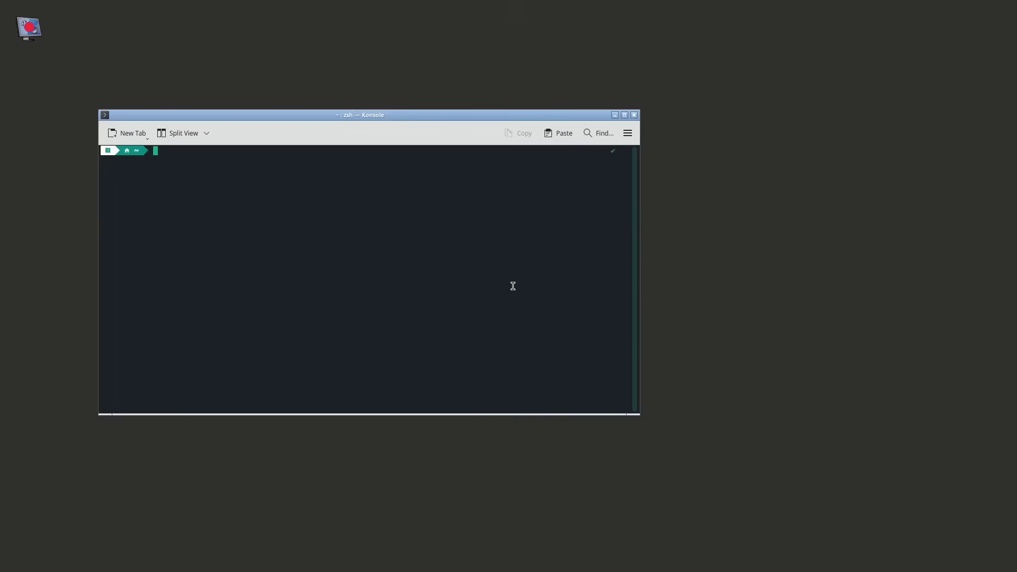
pyautogui.click(628, 133)
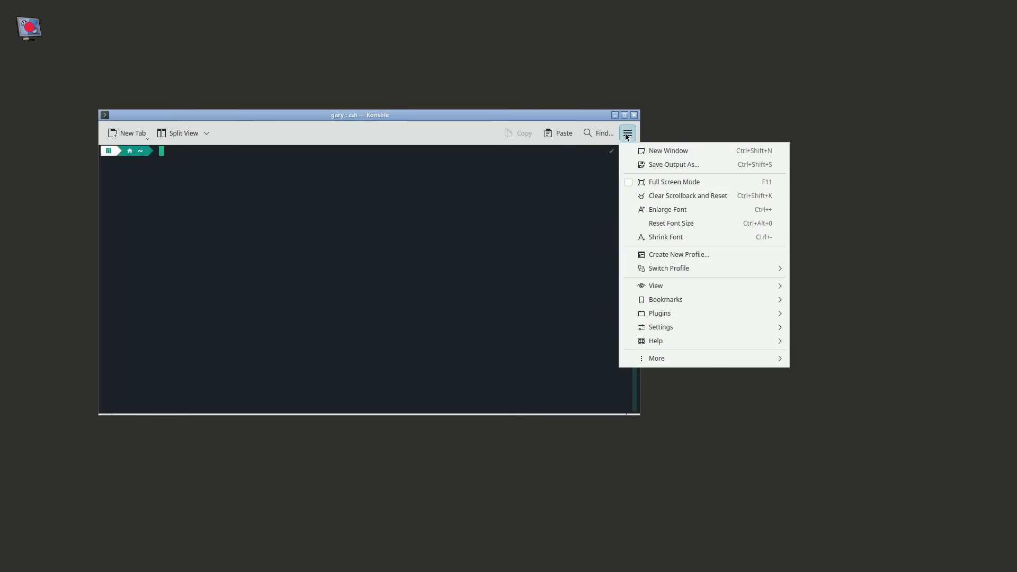
pyautogui.click(684, 211)
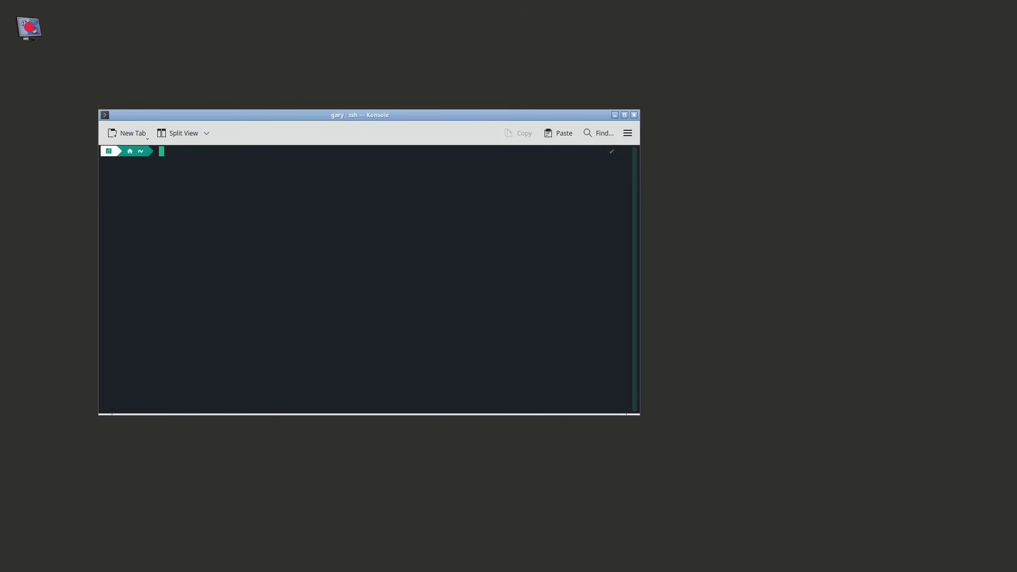
# - Try 'sudo pacman -S mate-panel' with the sudo password and Y, then run 'ping google.com'
pyautogui.write('sudo pac')
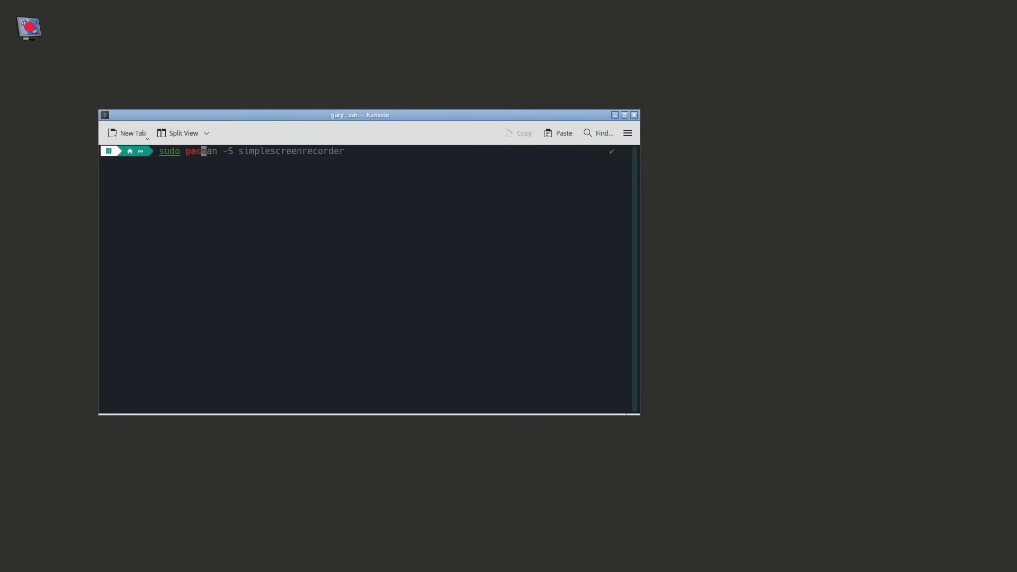
pyautogui.write('man -S mate')
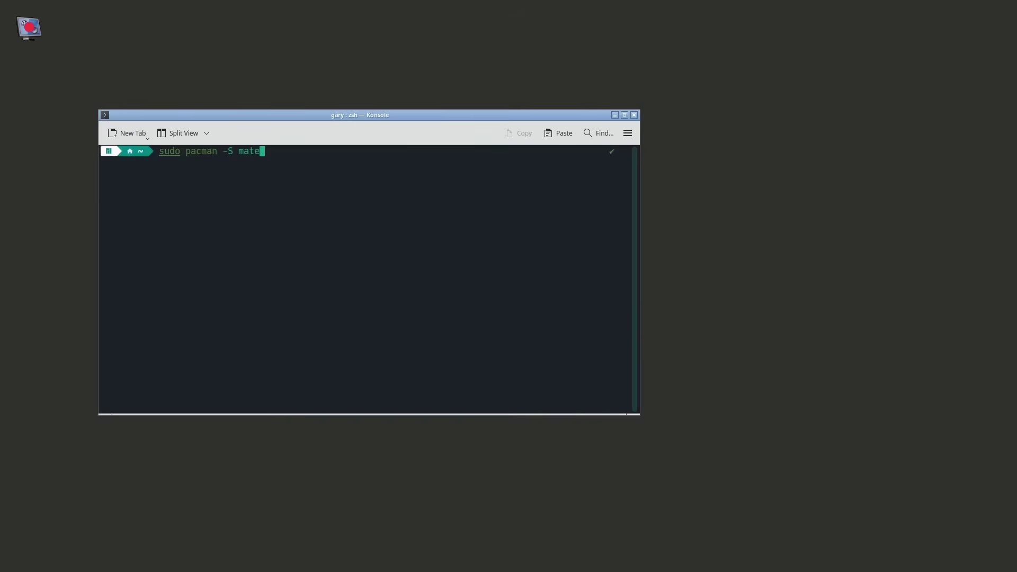
pyautogui.write('-panel')
pyautogui.press('Return')
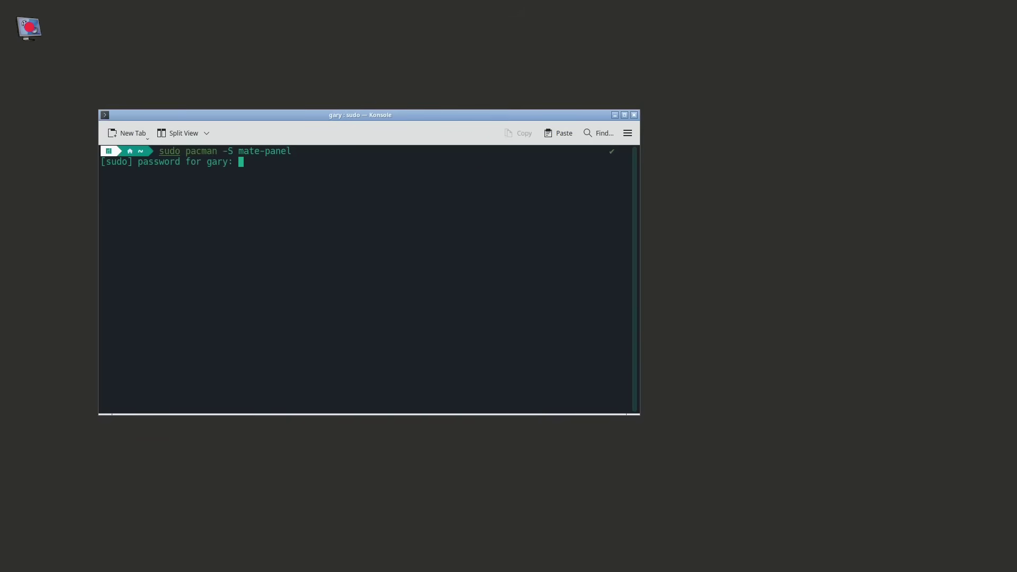
pyautogui.press('Return')
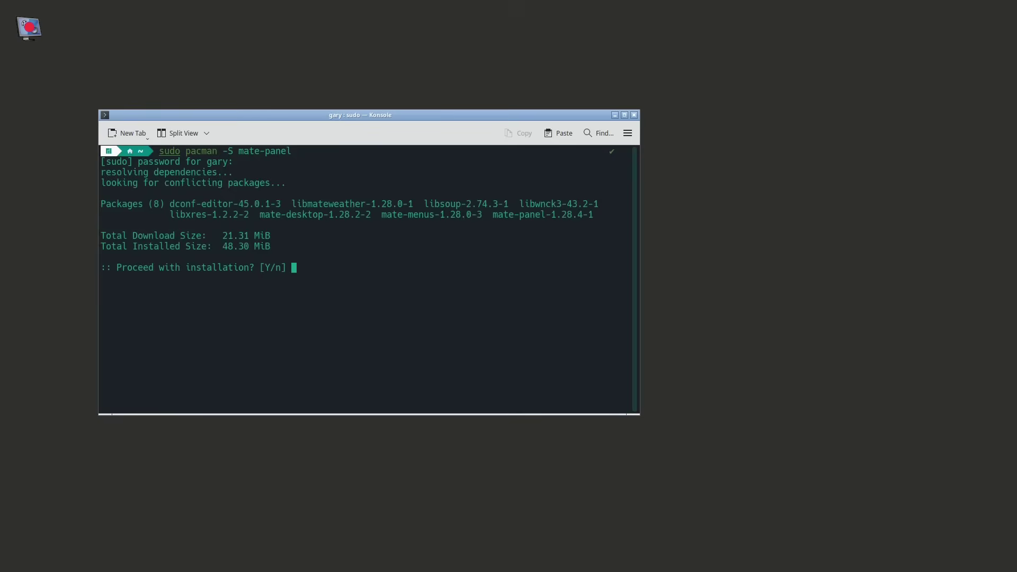
pyautogui.press('Return')
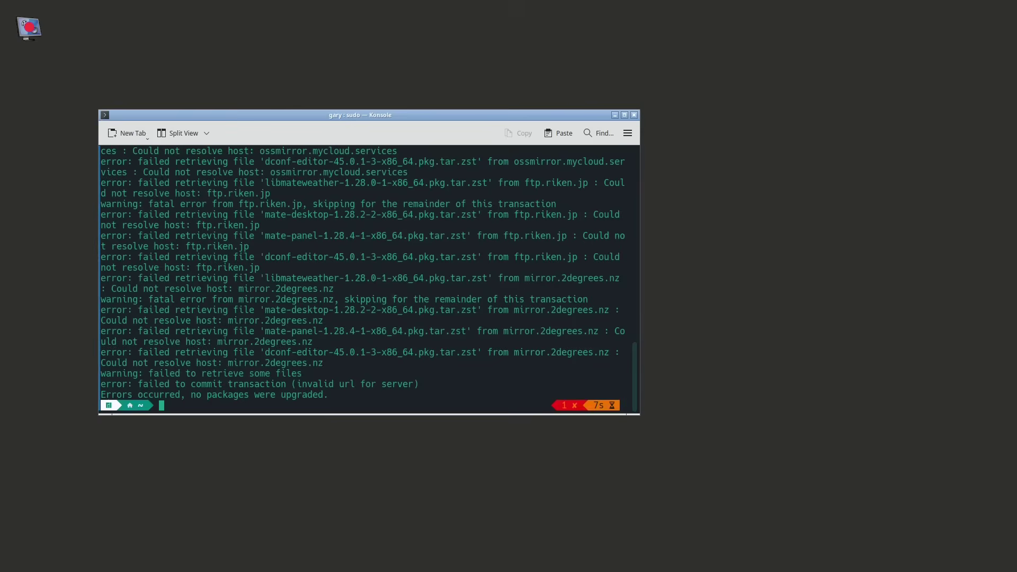
pyautogui.write('p')
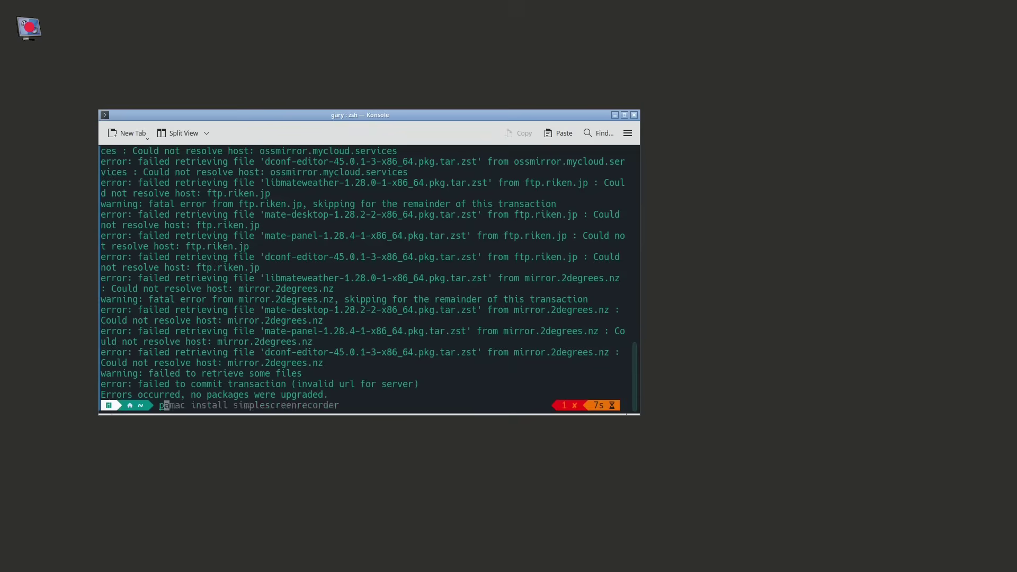
pyautogui.write('ing google.com')
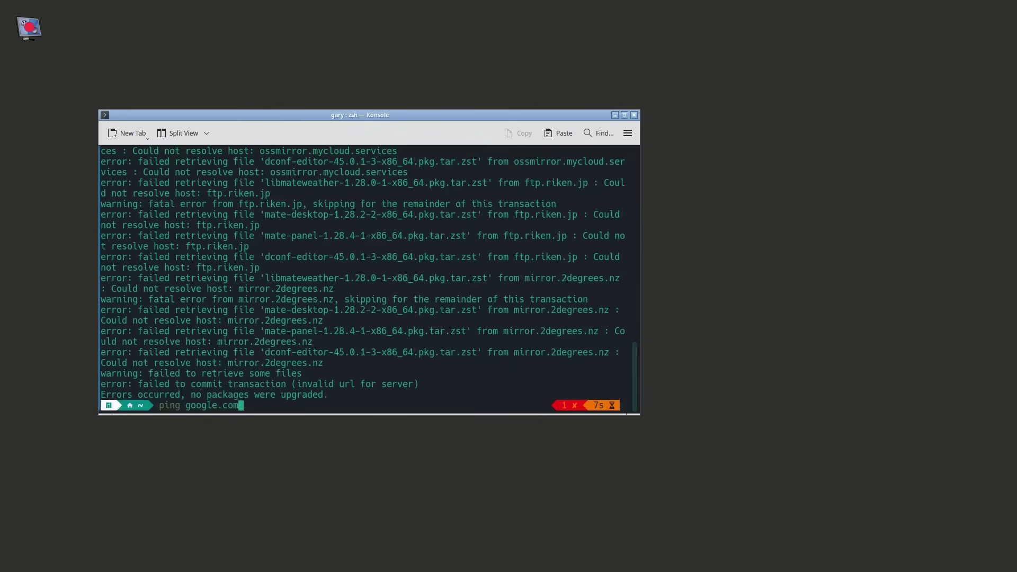
pyautogui.press('Return')
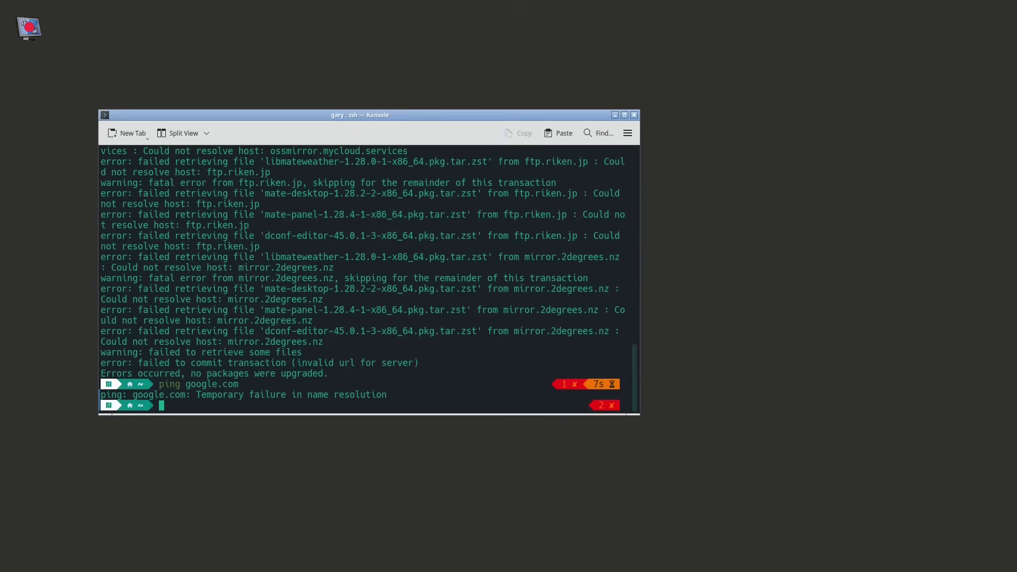
# - Run 'sudo systemctl enable networkmanager.service', then correct it to NetworkManager.service and rerun
pyautogui.write('s')
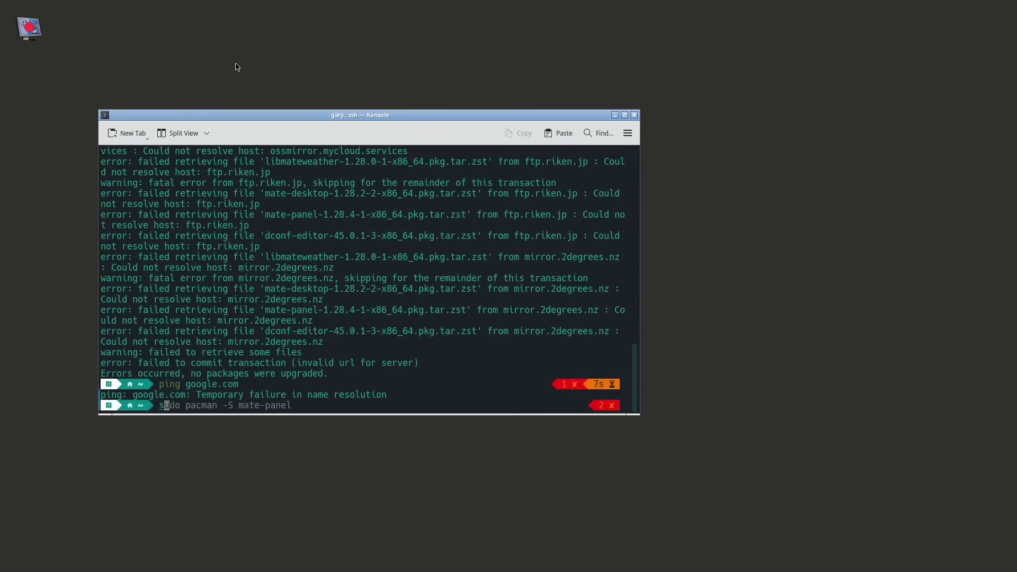
pyautogui.write('udo systemctl enable networkmanager.')
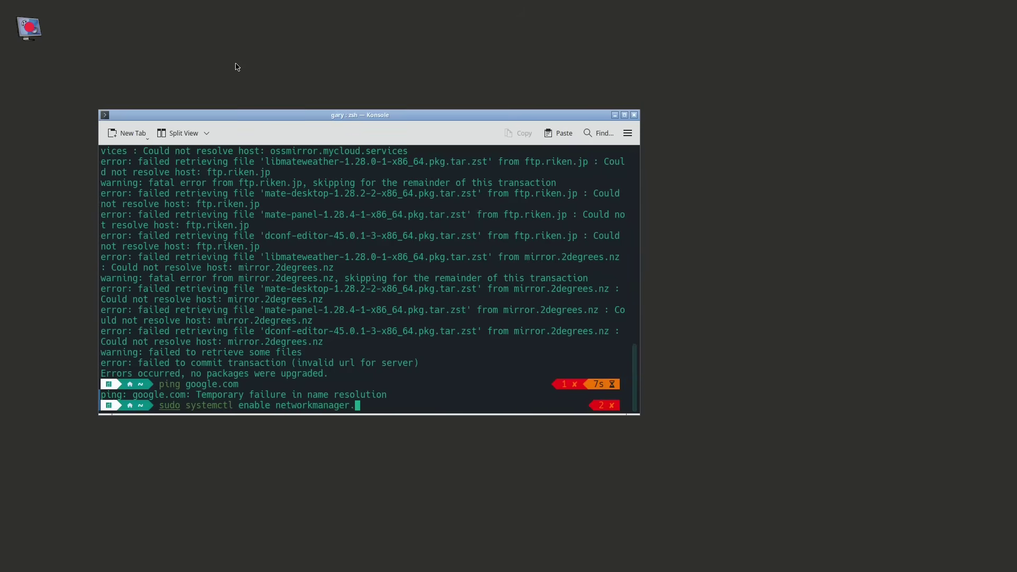
pyautogui.write('service')
pyautogui.press('Return')
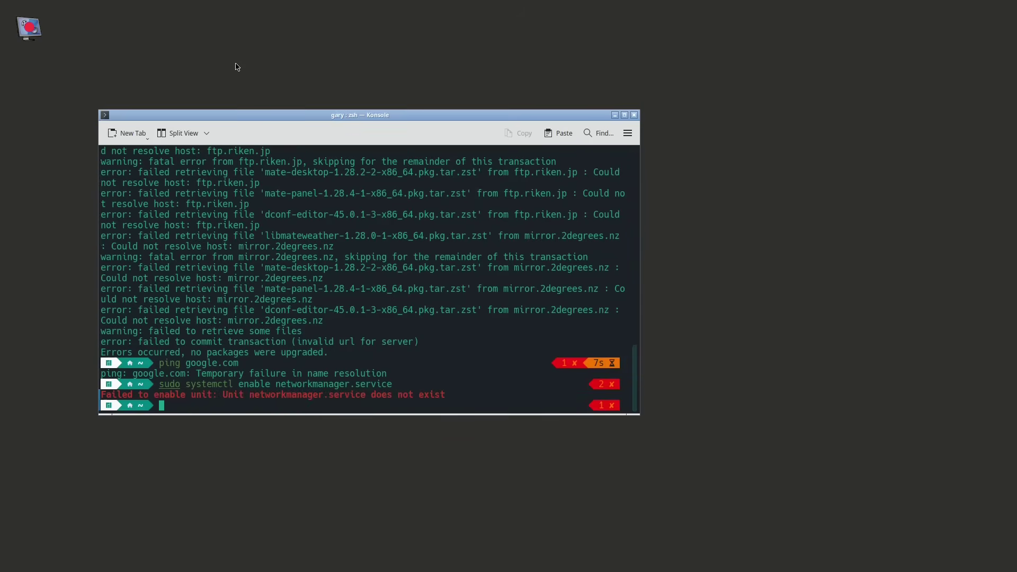
pyautogui.press('Up')
pyautogui.press('Left')
pyautogui.press('Left')
pyautogui.press('Left')
pyautogui.press('Left')
pyautogui.press('Left')
pyautogui.press('Left')
pyautogui.press('Left')
pyautogui.press('Left')
pyautogui.press('Left')
pyautogui.press('Left')
pyautogui.press('Left')
pyautogui.press('Left')
pyautogui.press('Left')
pyautogui.press('Left')
pyautogui.press('Left')
pyautogui.press('Left')
pyautogui.press('Left')
pyautogui.press('Left')
pyautogui.press('Left')
pyautogui.press('Left')
pyautogui.press('BackSpace')
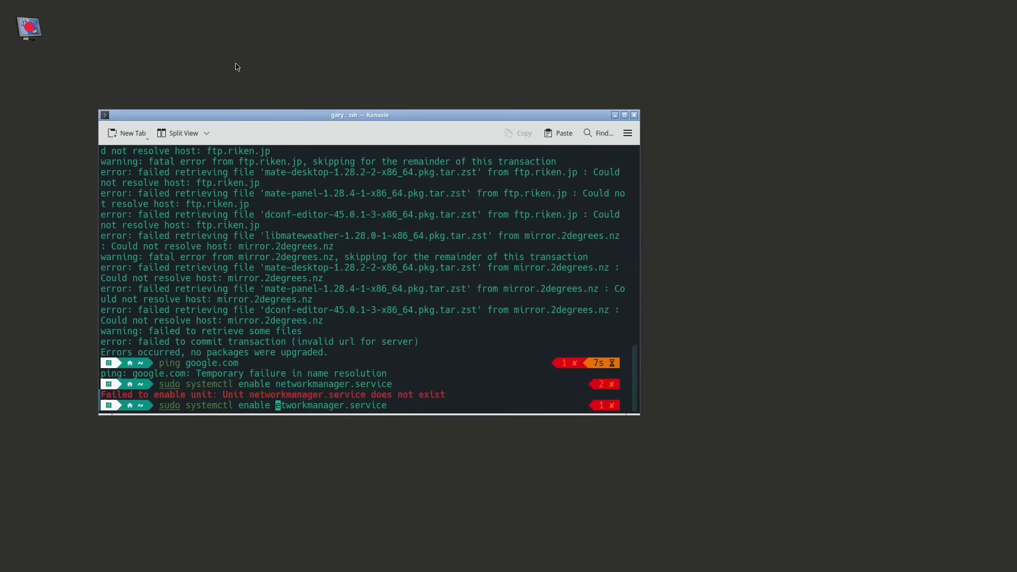
pyautogui.write('N')
pyautogui.press('Right')
pyautogui.press('Right')
pyautogui.press('Right')
pyautogui.press('Right')
pyautogui.press('Right')
pyautogui.press('Right')
pyautogui.press('Right')
pyautogui.press('BackSpace')
pyautogui.write('M')
pyautogui.press('Return')
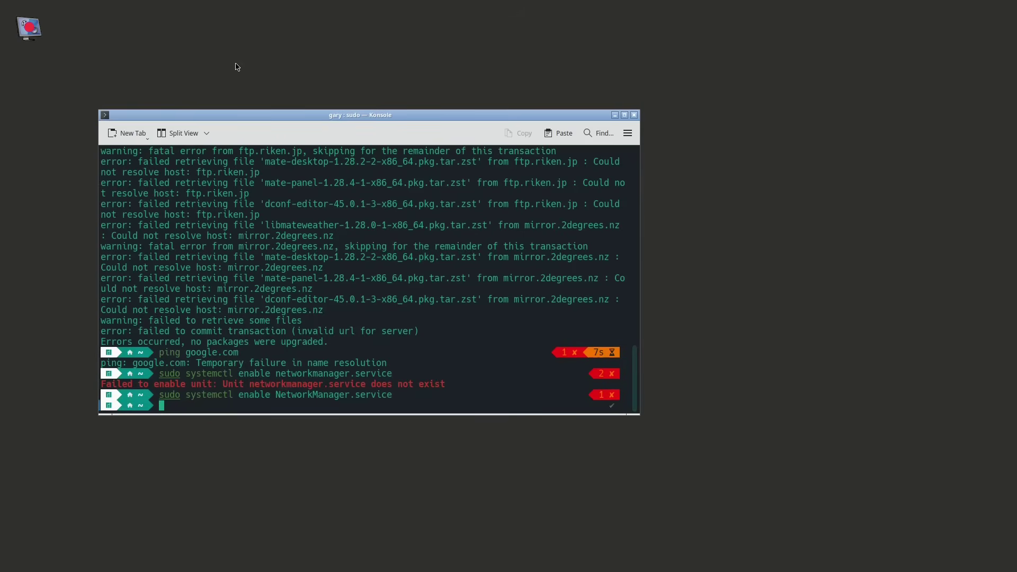
# - Rerun 'ping google.com' and clear the terminal with Ctrl+L
pyautogui.press('Up')
pyautogui.press('Up')
pyautogui.press('Up')
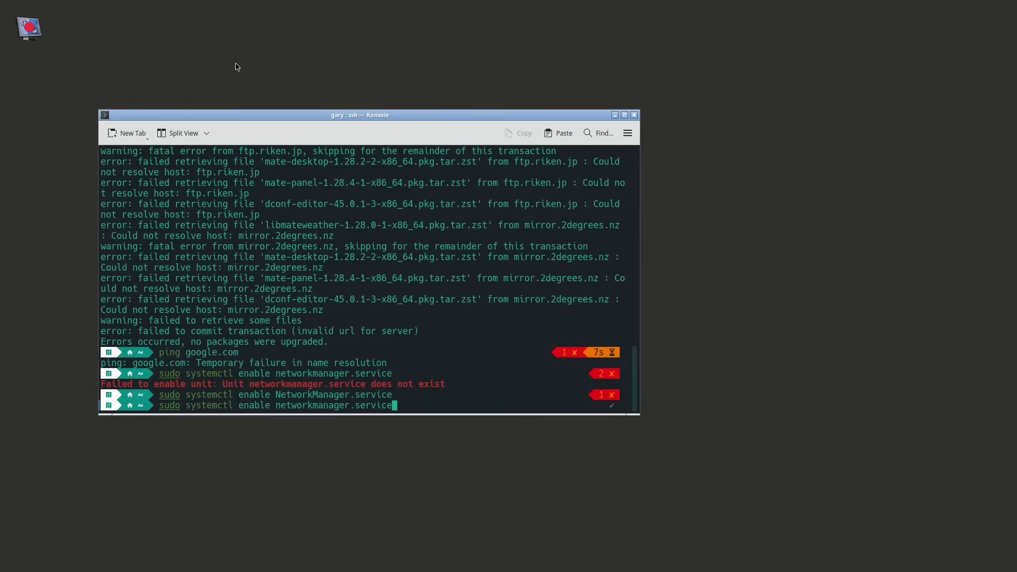
pyautogui.press('Return')
pyautogui.hotkey('ctrl', 'l')
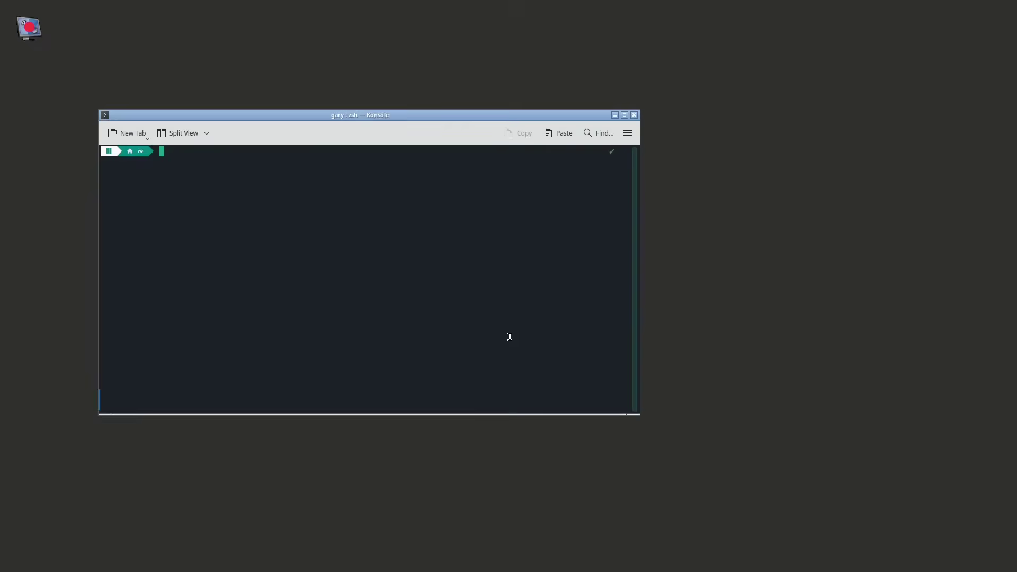
# - Launch nmtui and activate the BT-3ZASKJ Wi-Fi network, entering its Wi-Fi password
pyautogui.write('nmtui')
pyautogui.press('Return')
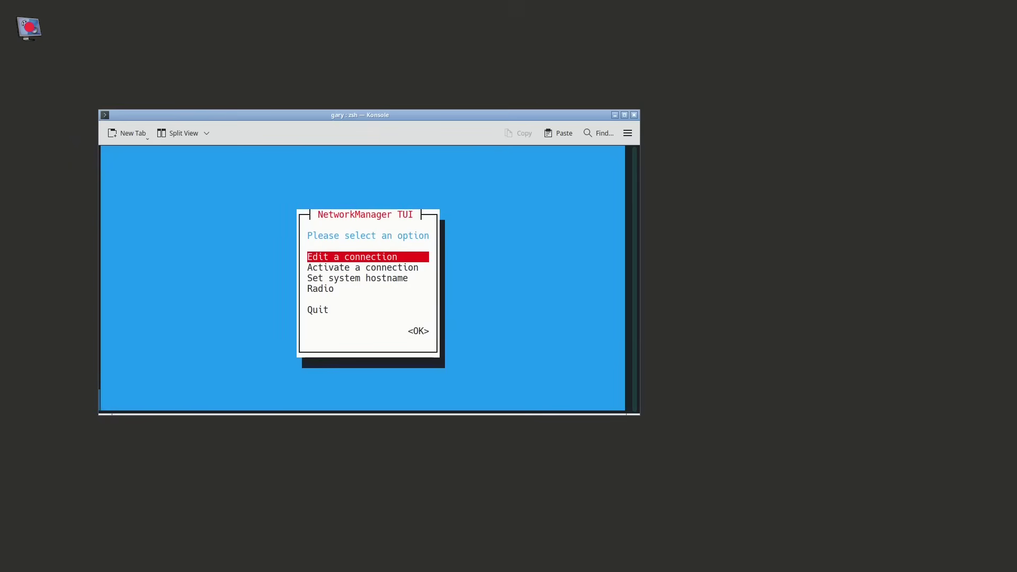
pyautogui.press('Down')
pyautogui.press('Return')
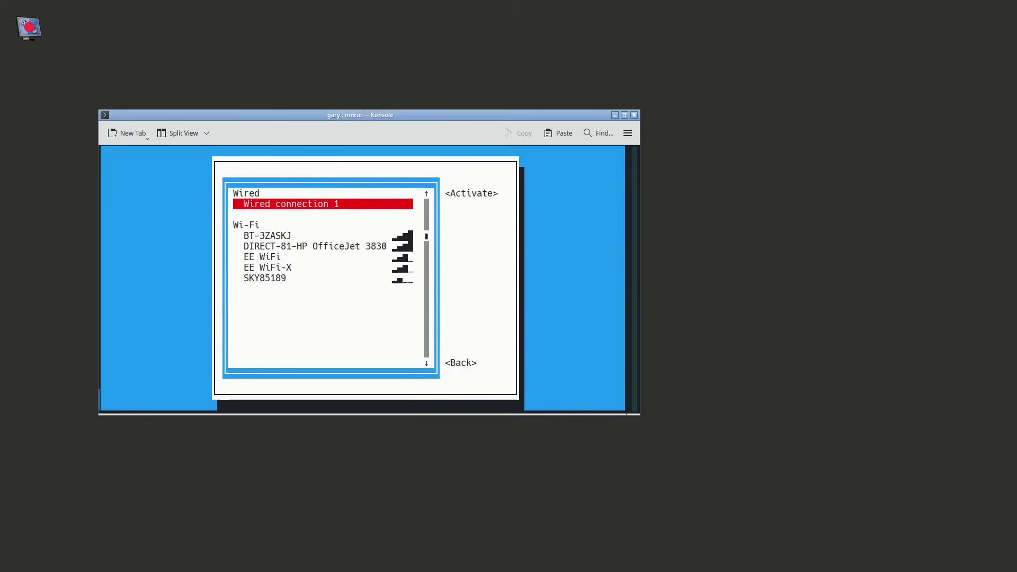
pyautogui.press('Down')
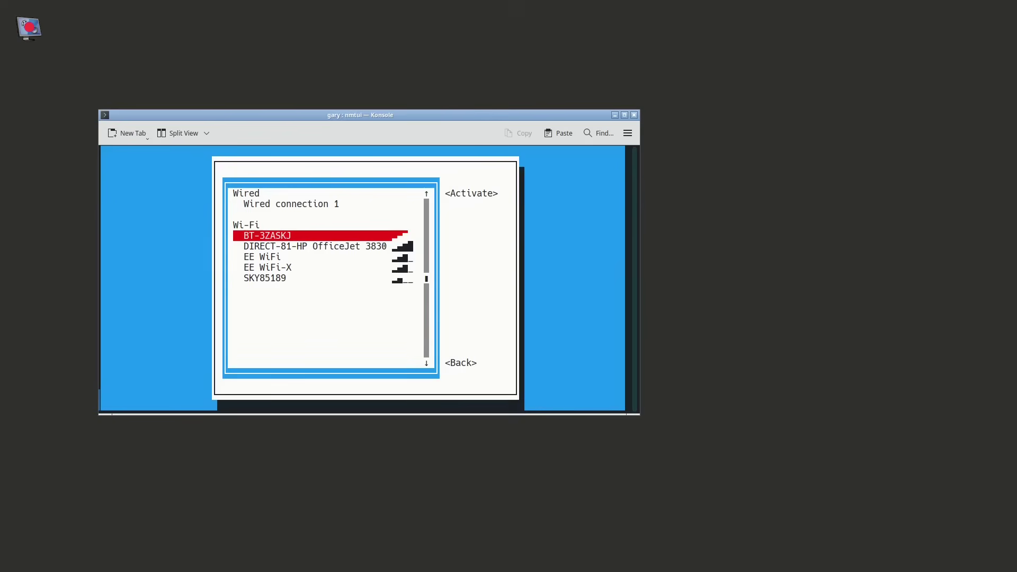
pyautogui.press('Return')
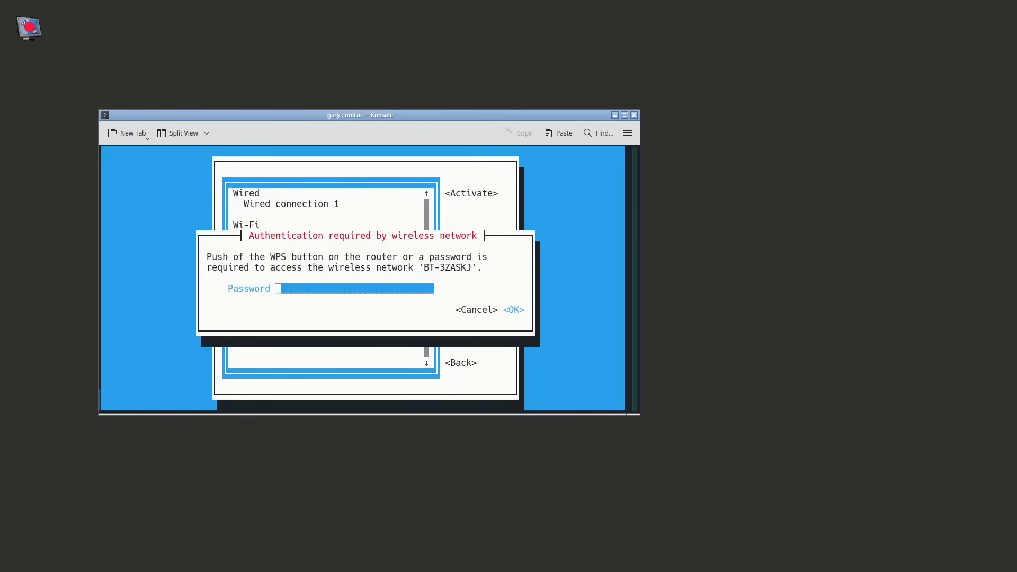
pyautogui.write('***********')
pyautogui.press('Tab')
pyautogui.press('Tab')
pyautogui.press('Return')
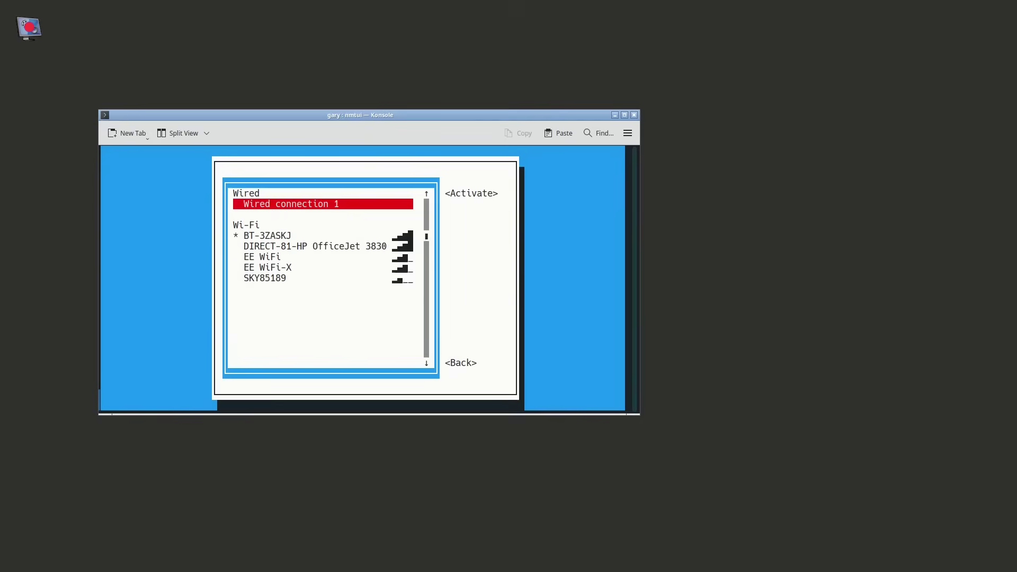
# - Go back to nmtui's main menu and choose Quit to return to the shell
pyautogui.press('Tab')
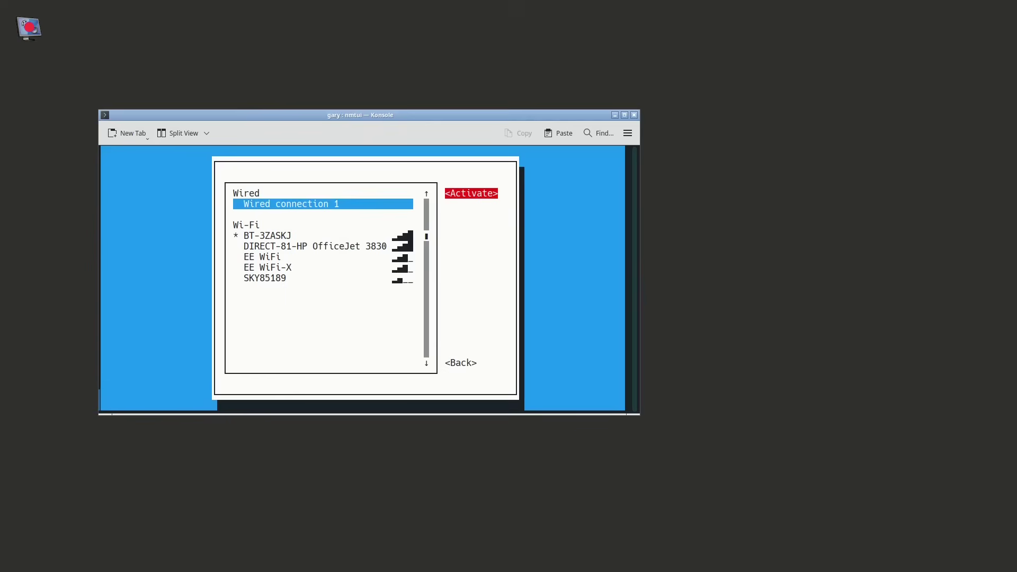
pyautogui.press('Tab')
pyautogui.press('Return')
pyautogui.press('Tab')
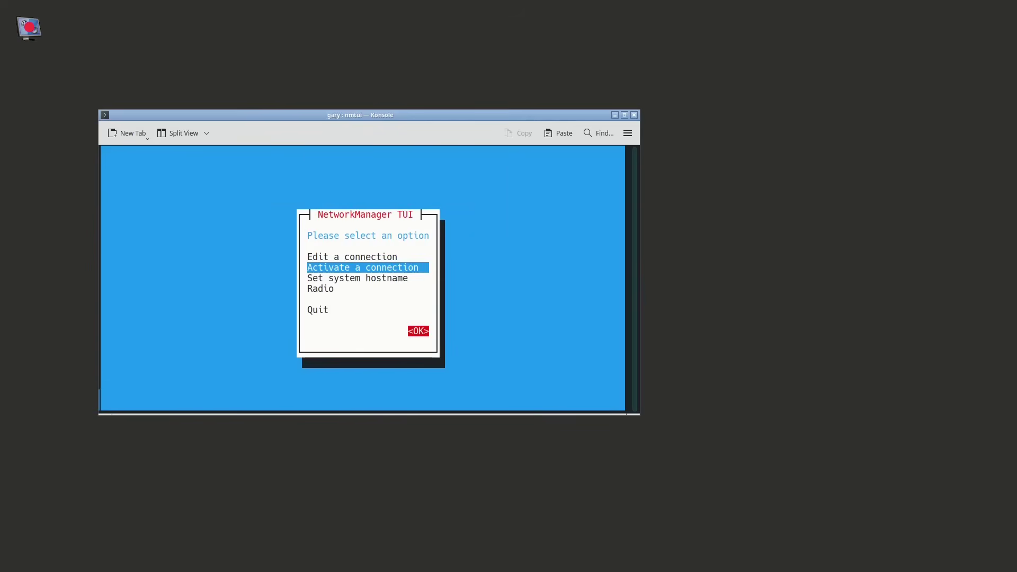
pyautogui.press('Tab')
pyautogui.press('Down')
pyautogui.press('Down')
pyautogui.press('Down')
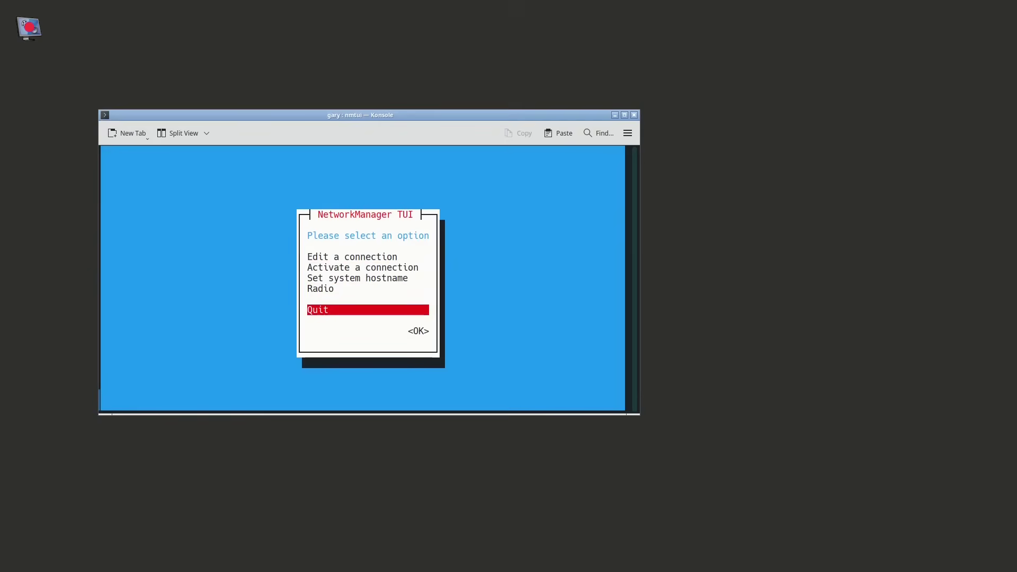
pyautogui.press('Return')
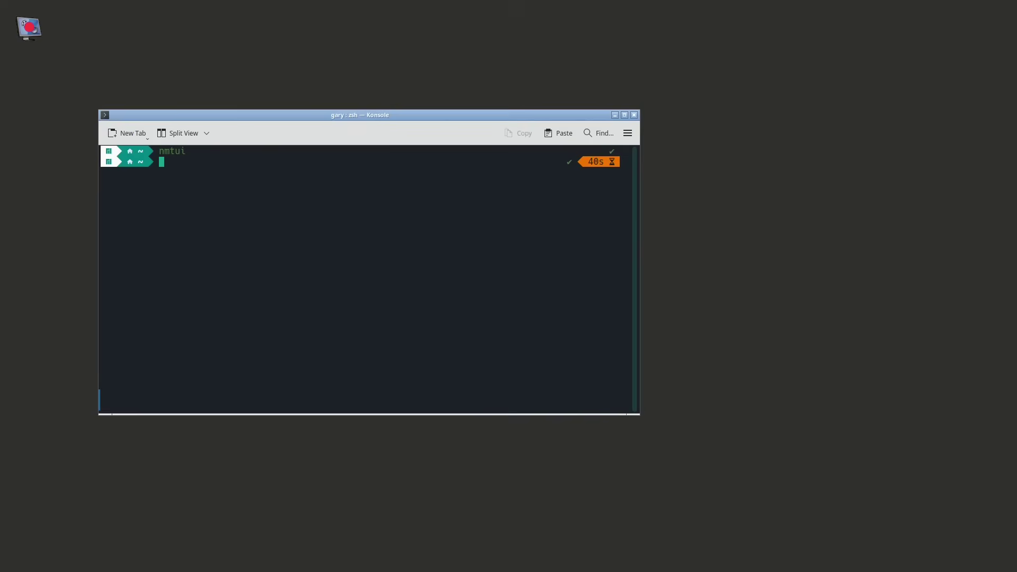
# - Ping google.com to confirm replies arrive, then stop it with Ctrl+C
pyautogui.write('ping google.com')
pyautogui.press('Return')
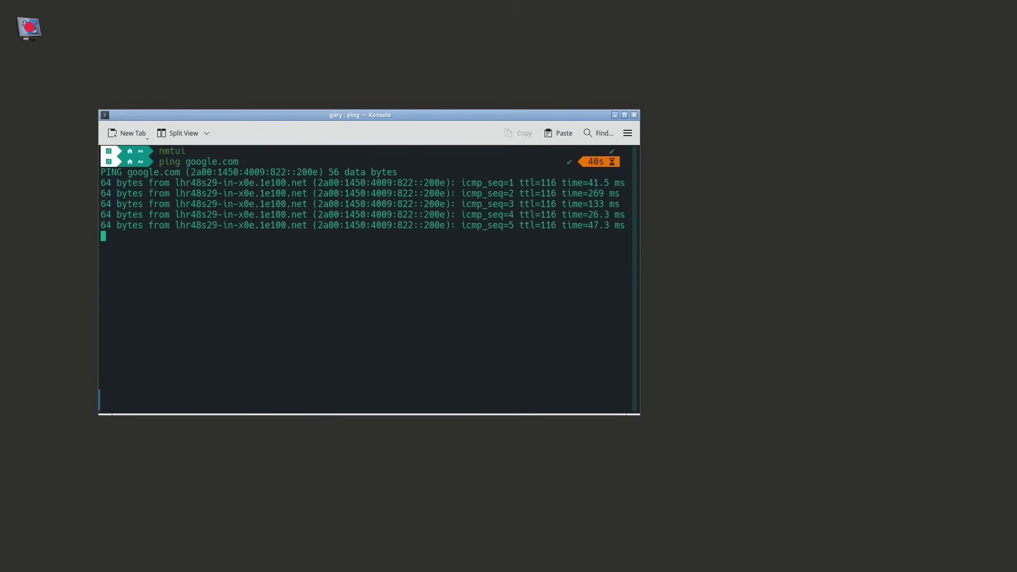
pyautogui.hotkey('ctrl', 'c')
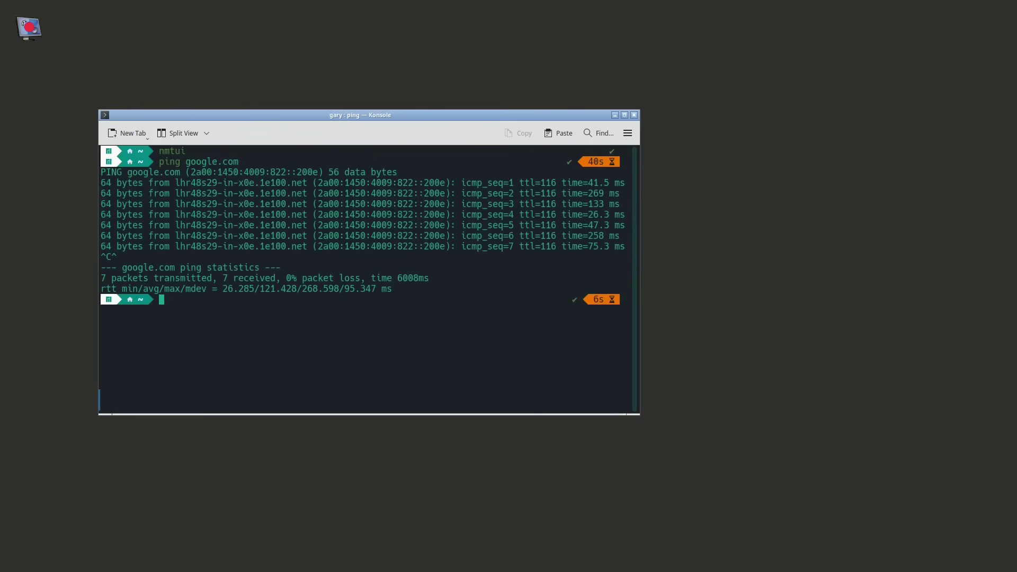
# - Install mate-panel with 'sudo pacman -S mate-panel', accepting all eight packages
pyautogui.write('sudo pacman -S mate-panel')
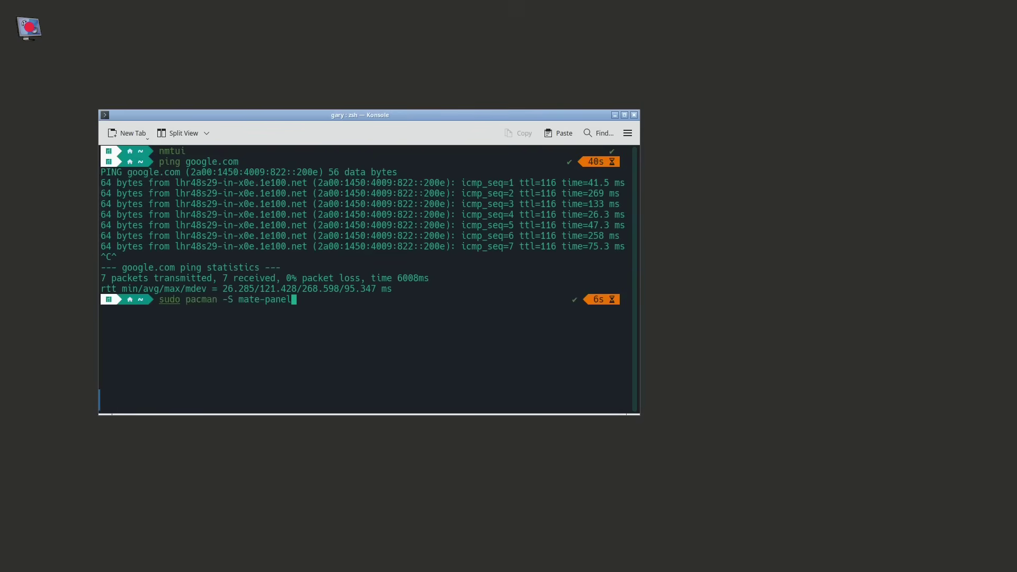
pyautogui.press('Return')
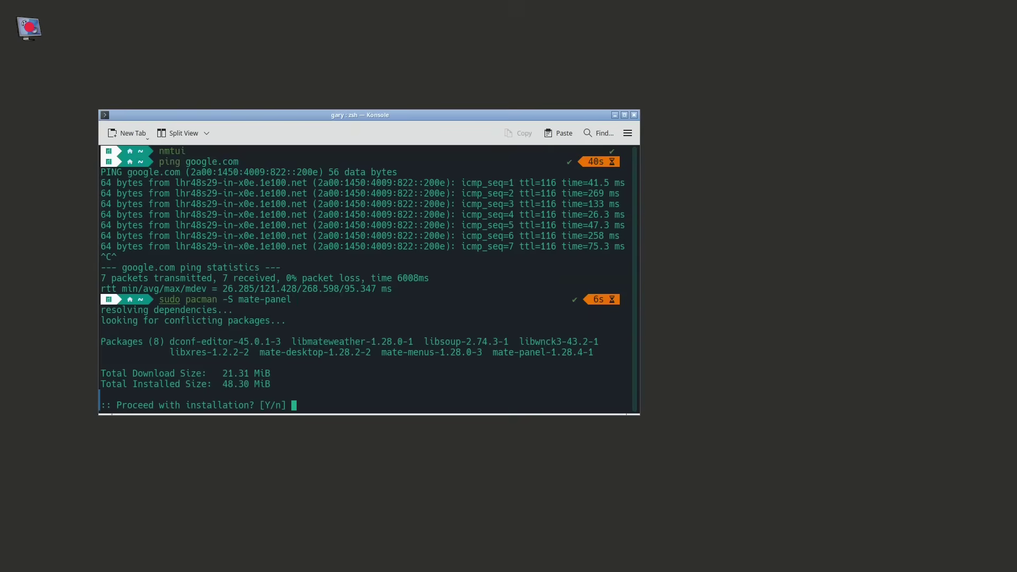
pyautogui.press('Return')
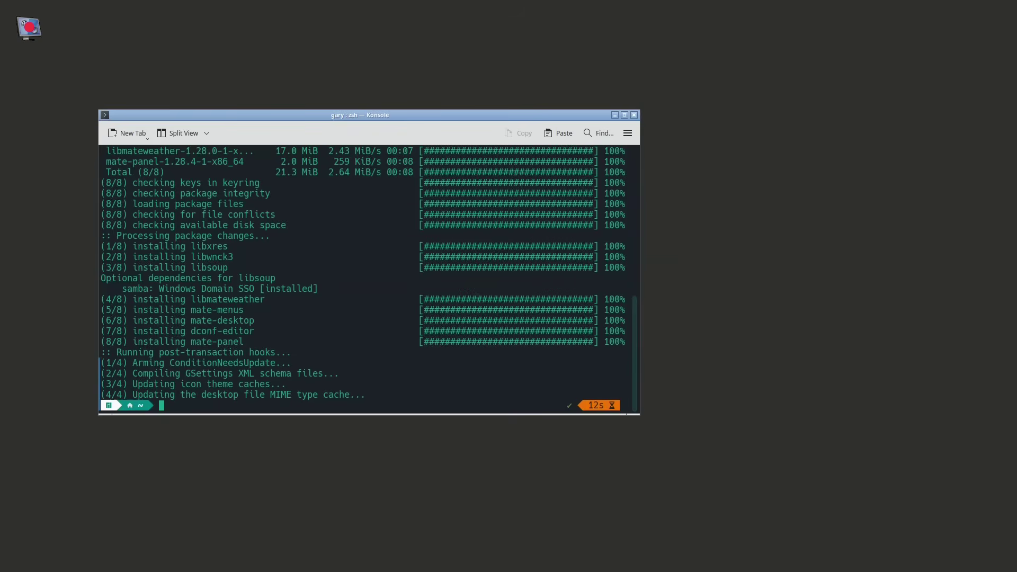
pyautogui.write('cd /')
pyautogui.write('config')
# - Change into ~/.config, create an openbox folder there, and enter it
pyautogui.press('Return')
pyautogui.write('cd ')
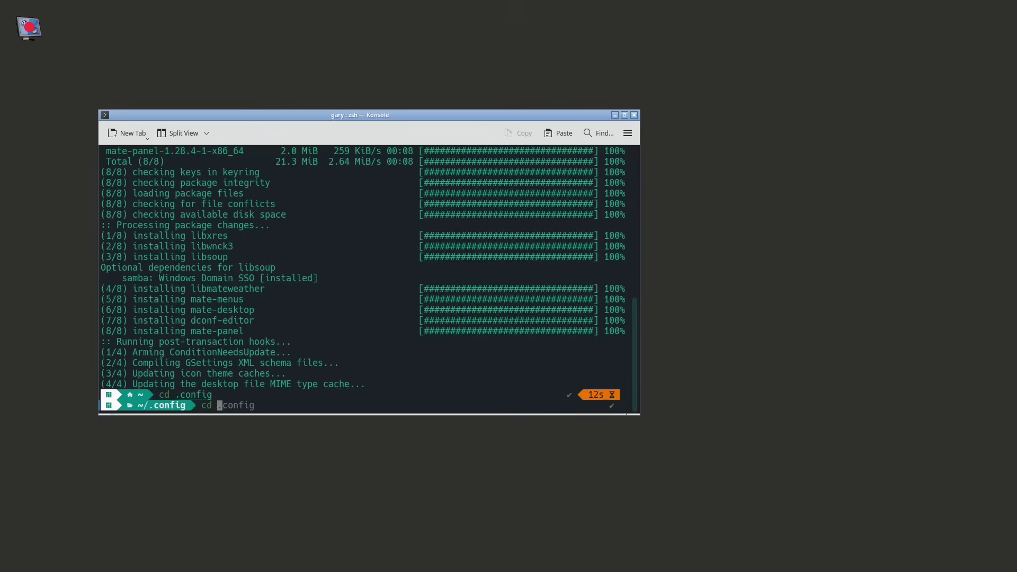
pyautogui.write('openbiox')
pyautogui.press('BackSpace')
pyautogui.press('BackSpace')
pyautogui.press('BackSpace')
pyautogui.write('ox')
pyautogui.press('Return')
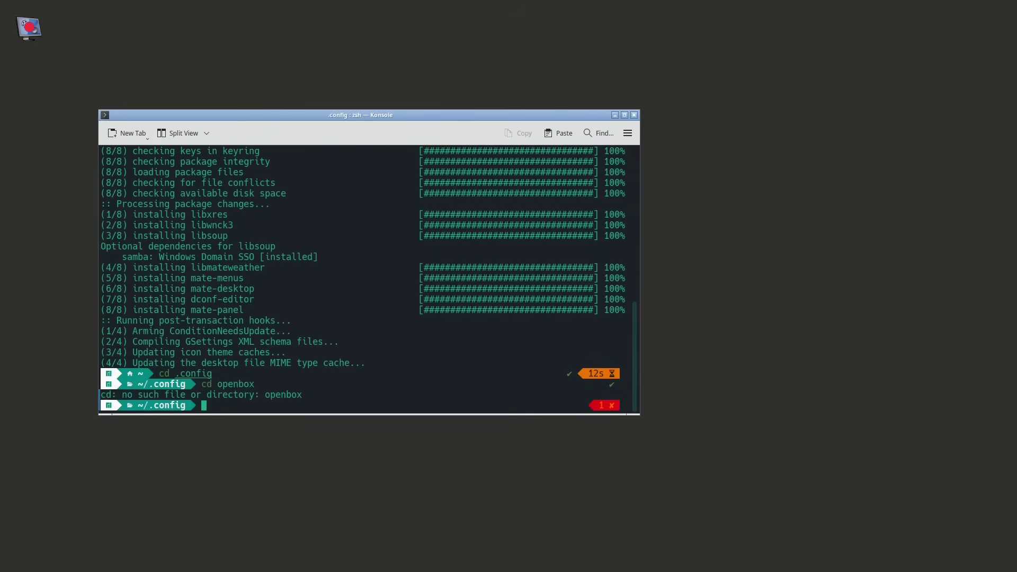
pyautogui.write('mkdir ope')
pyautogui.write('nbox')
pyautogui.press('Return')
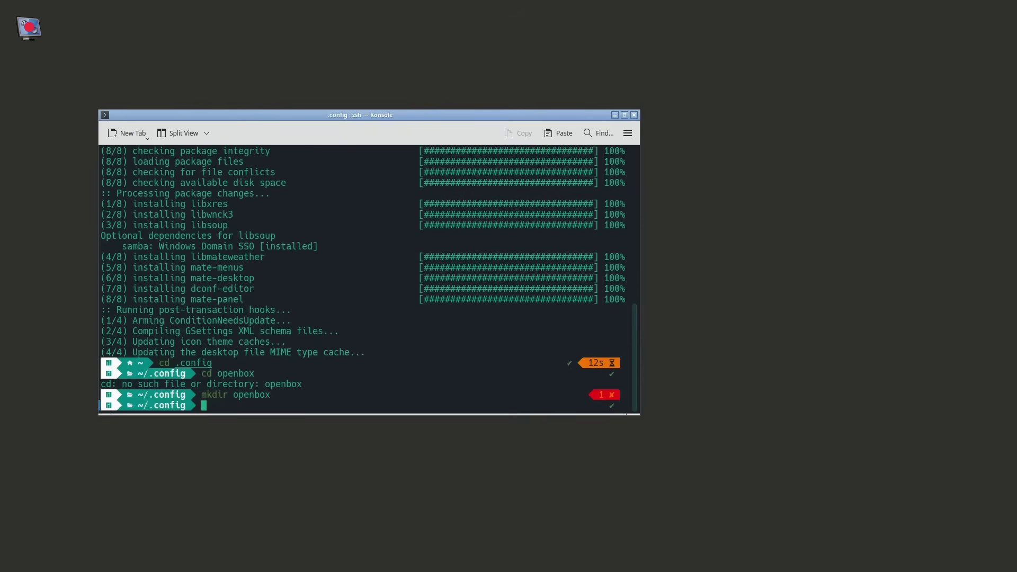
pyautogui.write('cd openboix')
pyautogui.press('BackSpace')
pyautogui.press('BackSpace')
pyautogui.write('x')
pyautogui.press('Return')
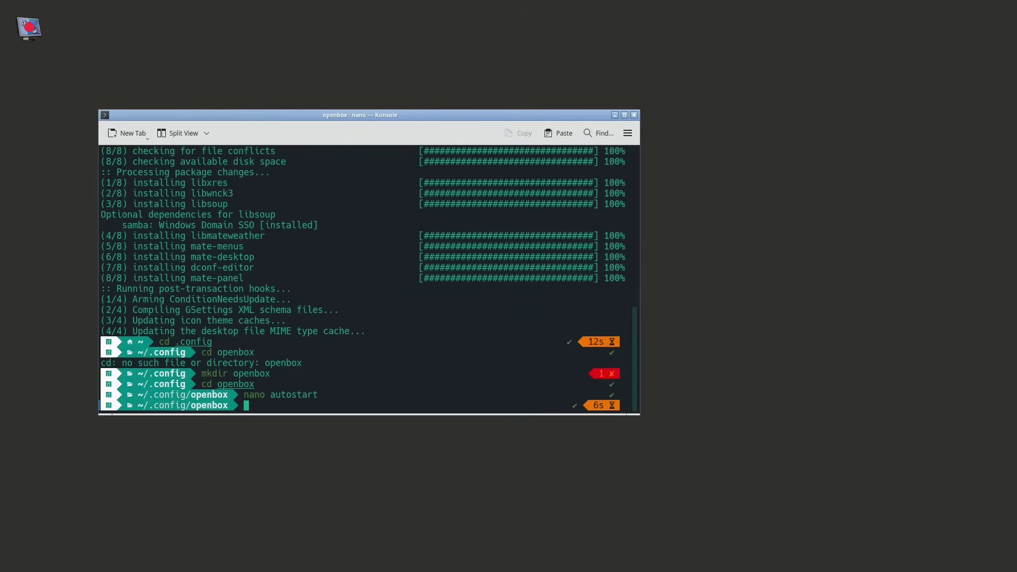
# - Search with 'sudo find / -name openbox', then go to /etc/xdg/openbox and list it
pyautogui.write('sudo find / -name open')
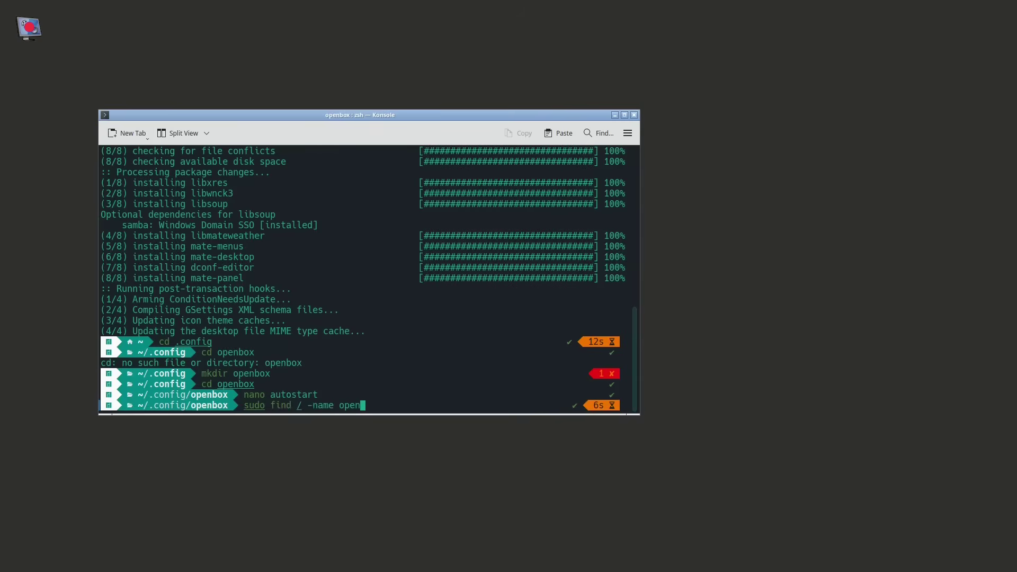
pyautogui.write('box')
pyautogui.press('Return')
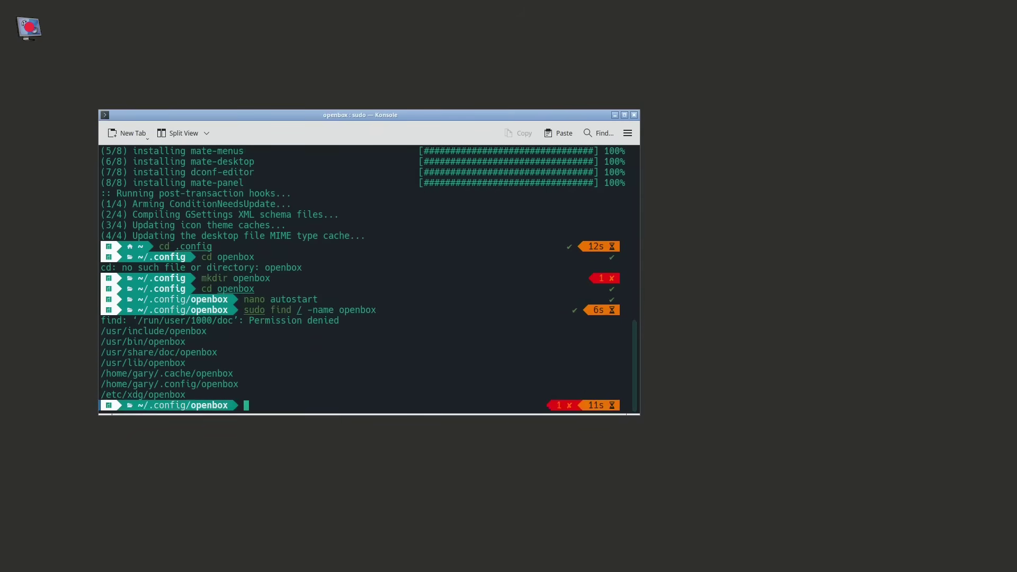
pyautogui.write('cd /etc/xdg/o')
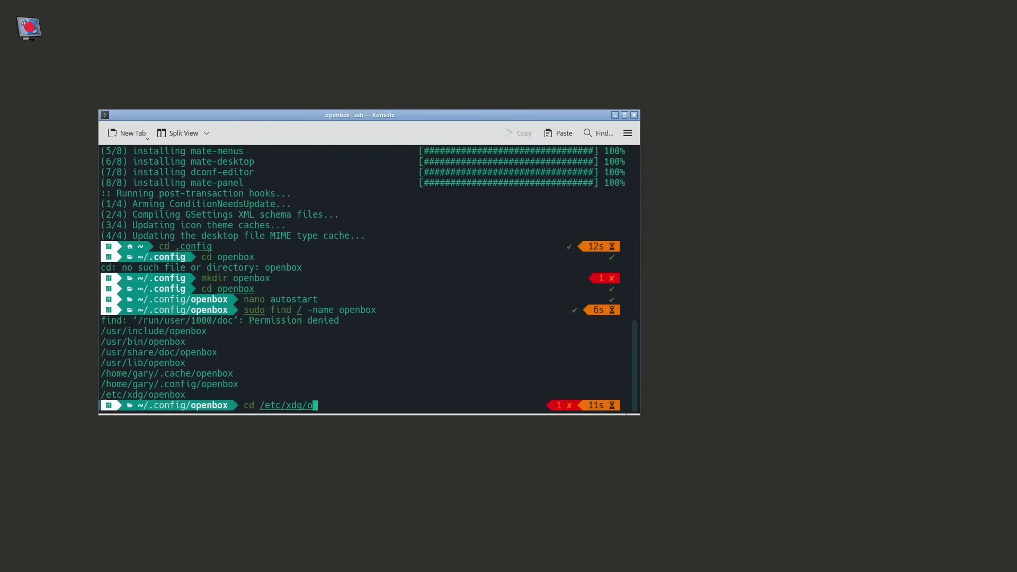
pyautogui.write('penbox')
pyautogui.press('Return')
pyautogui.write('ls')
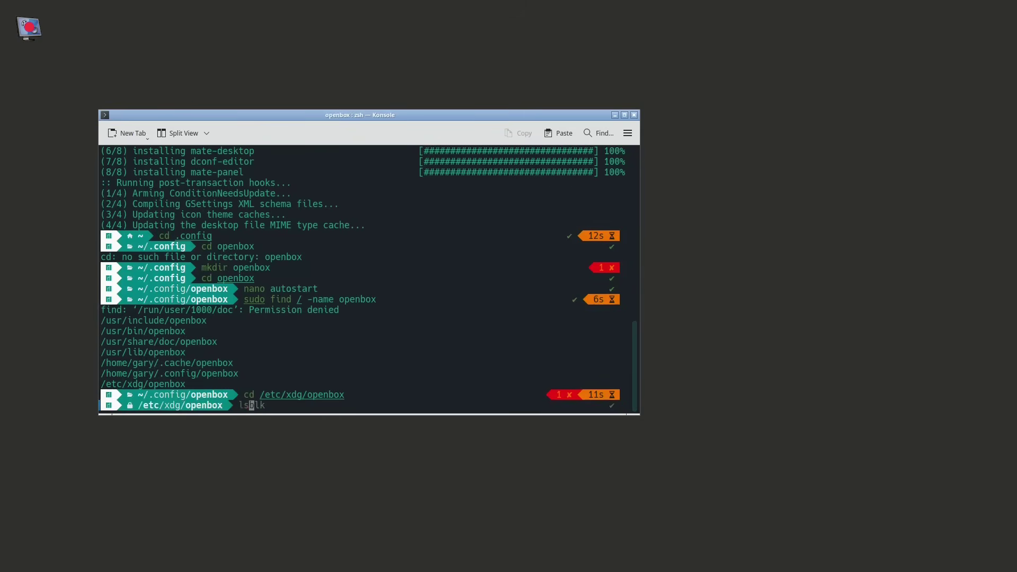
pyautogui.press('Return')
# - Open the system autostart file in nano after cd fails, then exit the editor
pyautogui.write('c')
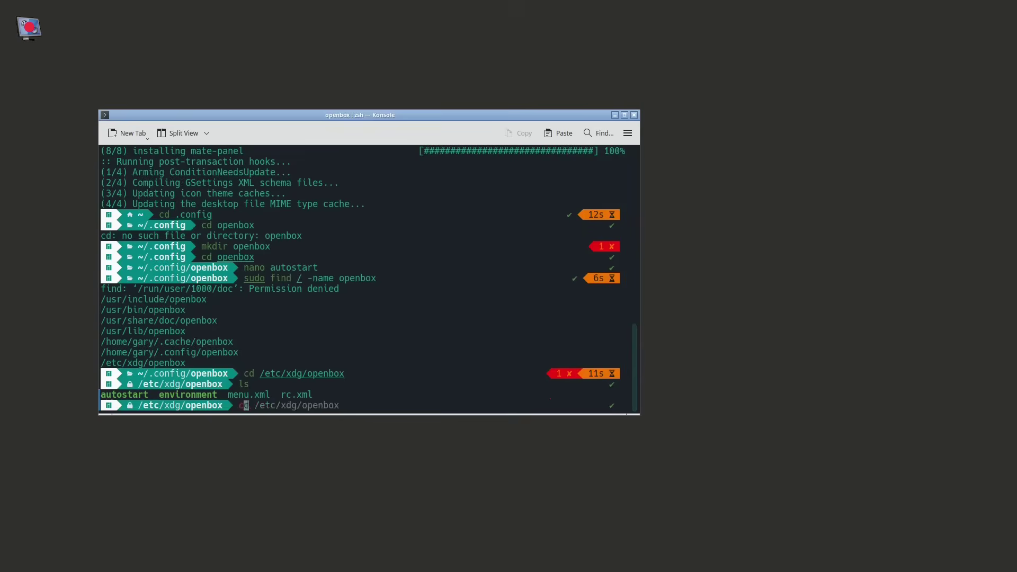
pyautogui.write('d autostart')
pyautogui.press('Return')
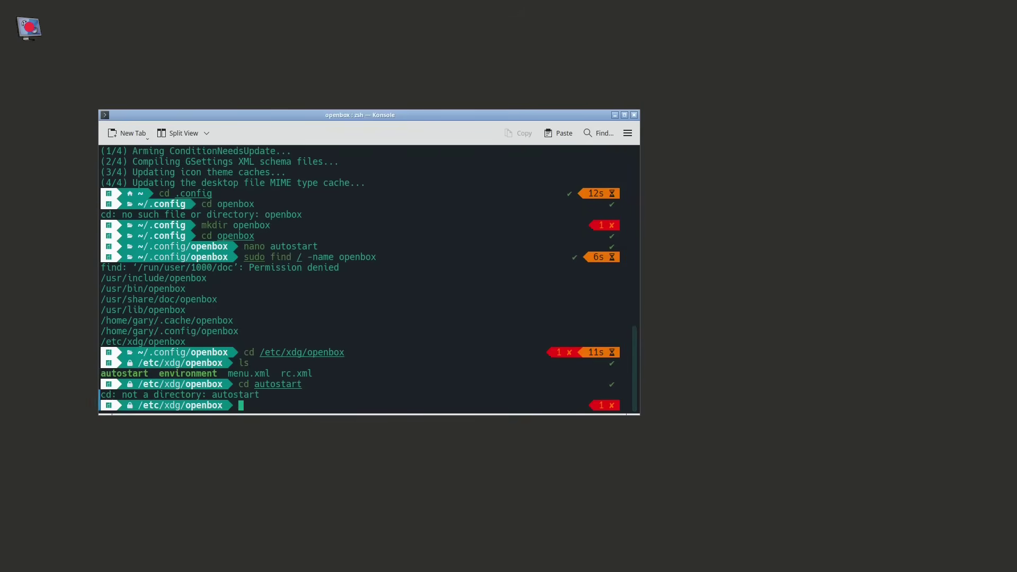
pyautogui.write('l')
pyautogui.press('BackSpace')
pyautogui.write('nano autostart')
pyautogui.press('Return')
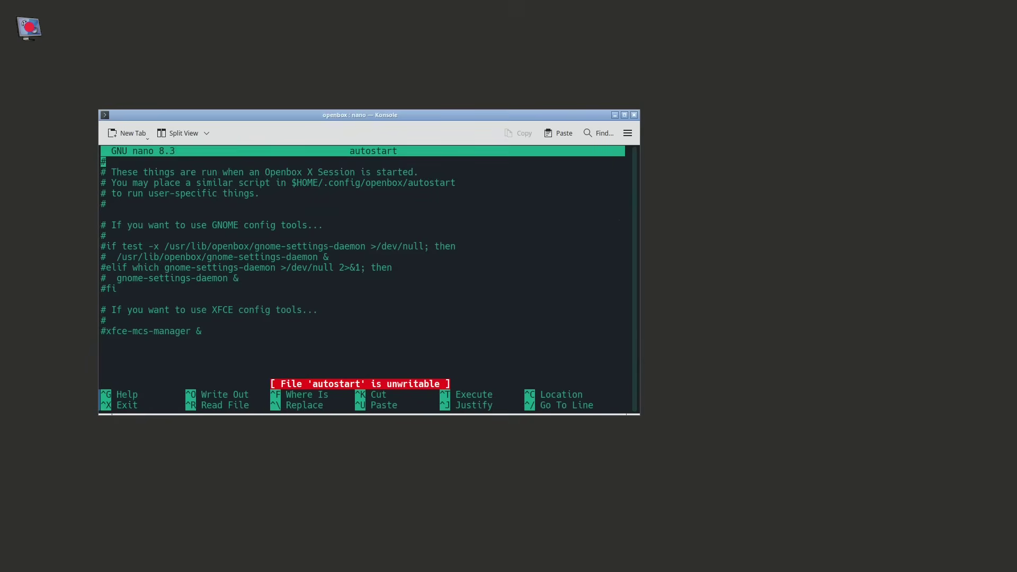
pyautogui.hotkey('ctrl', 'x')
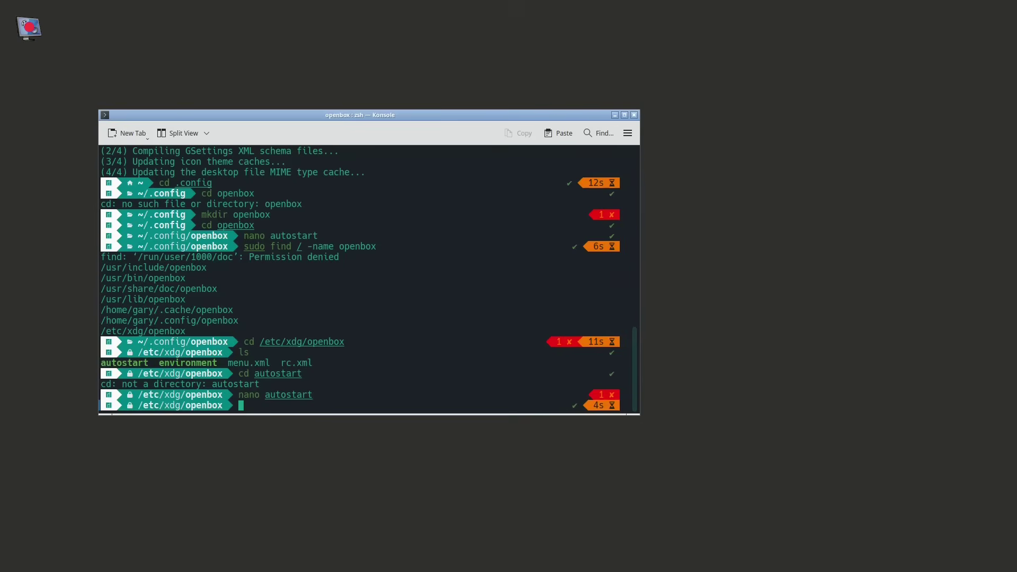
pyautogui.write('cd ')
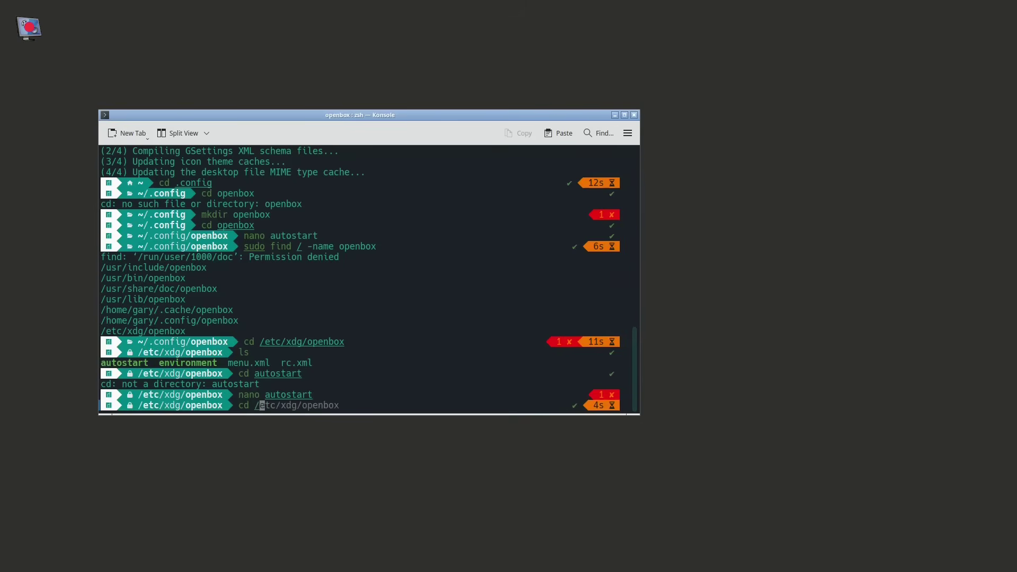
pyautogui.write('~/.config')
# - Move into ~/.config/openbox and list its contents, finding it empty
pyautogui.press('Return')
pyautogui.write('ls')
pyautogui.press('Return')
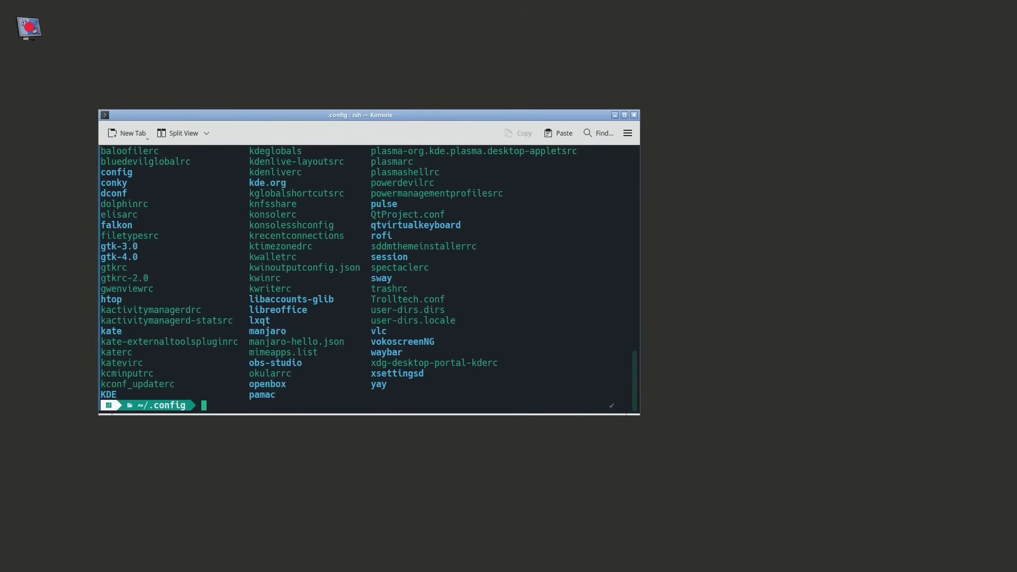
pyautogui.write('cd openx')
pyautogui.press('BackSpace')
pyautogui.write('box')
pyautogui.press('Return')
pyautogui.write('ls')
pyautogui.press('Return')
# - Copy /etc/xdg/openbox/autostart here with sudo cp, confirm it with ls, and open it in nano
pyautogui.write('find / -name openbox')
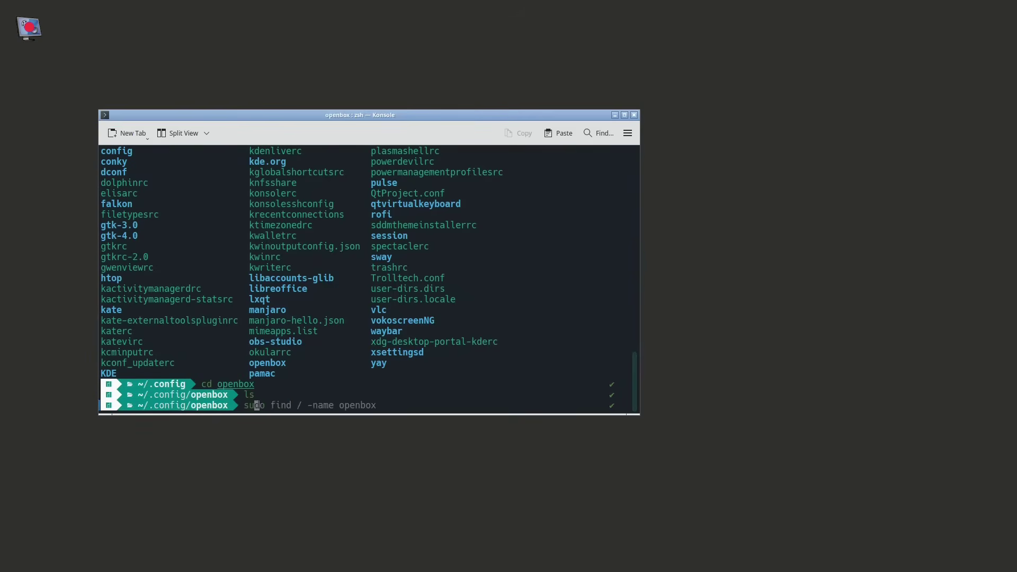
pyautogui.press('Home')
pyautogui.write('sudo')
pyautogui.hotkey('ctrl', 'k')
pyautogui.write('cp /')
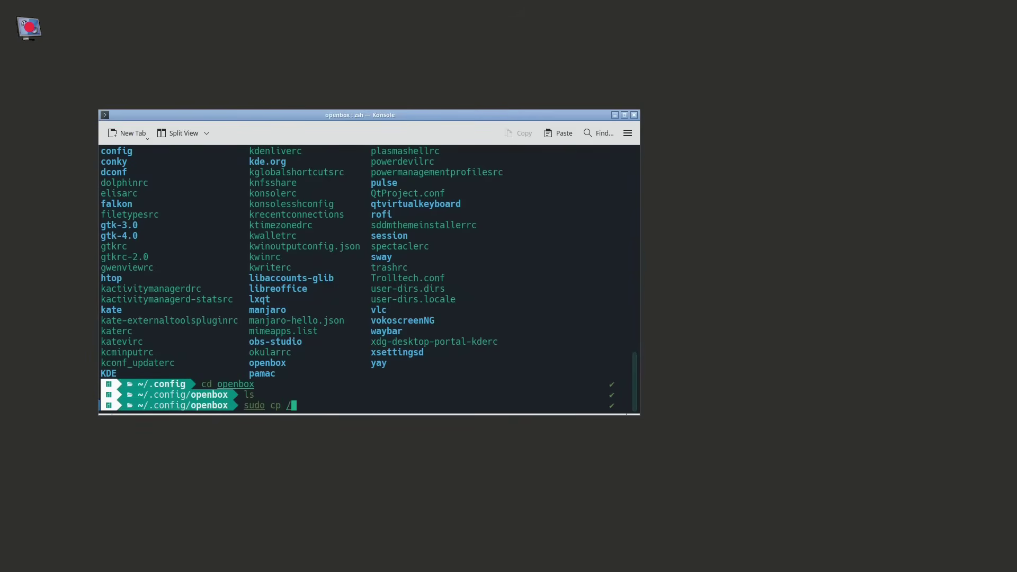
pyautogui.write('etc/xdg/')
pyautogui.write('openbox/au')
pyautogui.write('tosta')
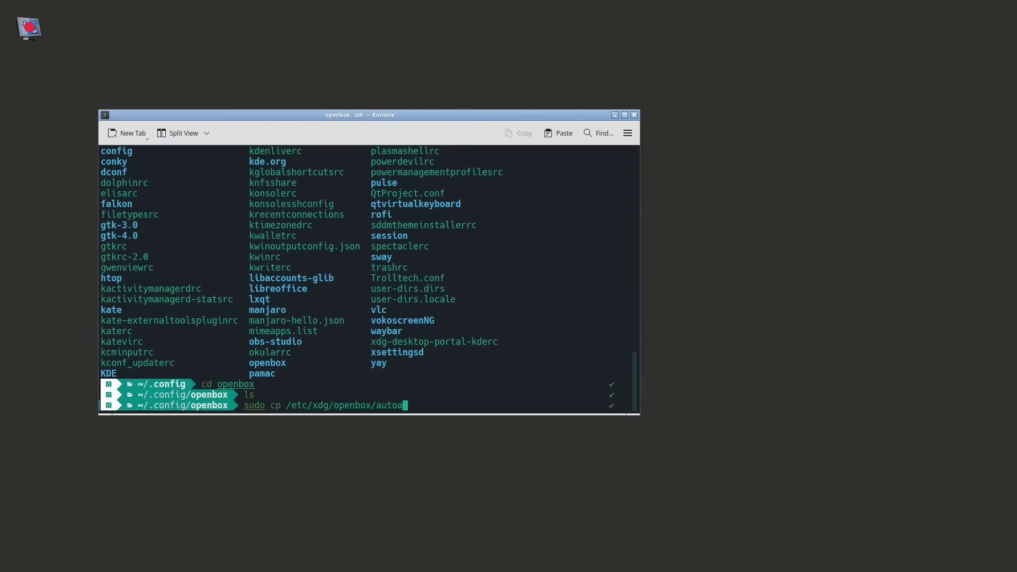
pyautogui.press('Tab')
pyautogui.write('.')
pyautogui.press('Return')
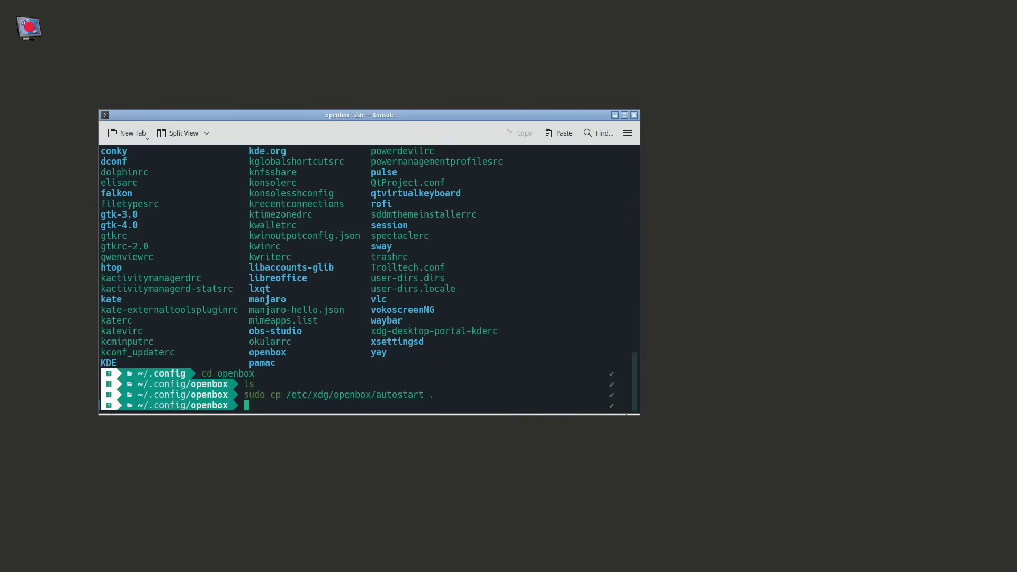
pyautogui.write('ls')
pyautogui.press('Return')
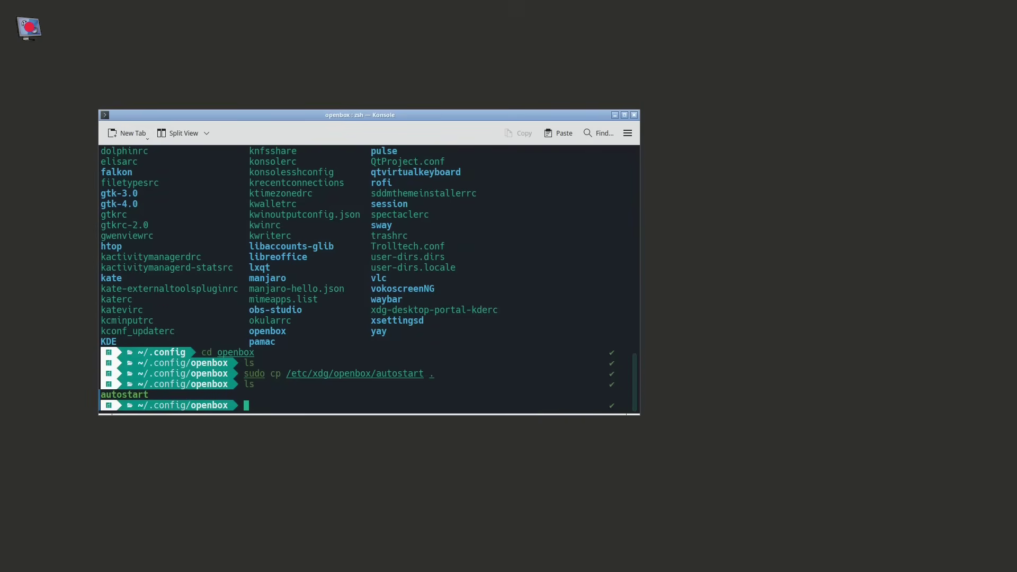
pyautogui.write('nano autostart')
pyautogui.press('Return')
pyautogui.press('Down')
pyautogui.press('Down')
pyautogui.press('Down')
pyautogui.press('Down')
pyautogui.press('Down')
pyautogui.press('Down')
pyautogui.press('Down')
pyautogui.press('Down')
pyautogui.press('Down')
pyautogui.press('Down')
pyautogui.press('Down')
pyautogui.press('Down')
pyautogui.press('Down')
pyautogui.press('Down')
pyautogui.press('Down')
pyautogui.press('Down')
pyautogui.press('Down')
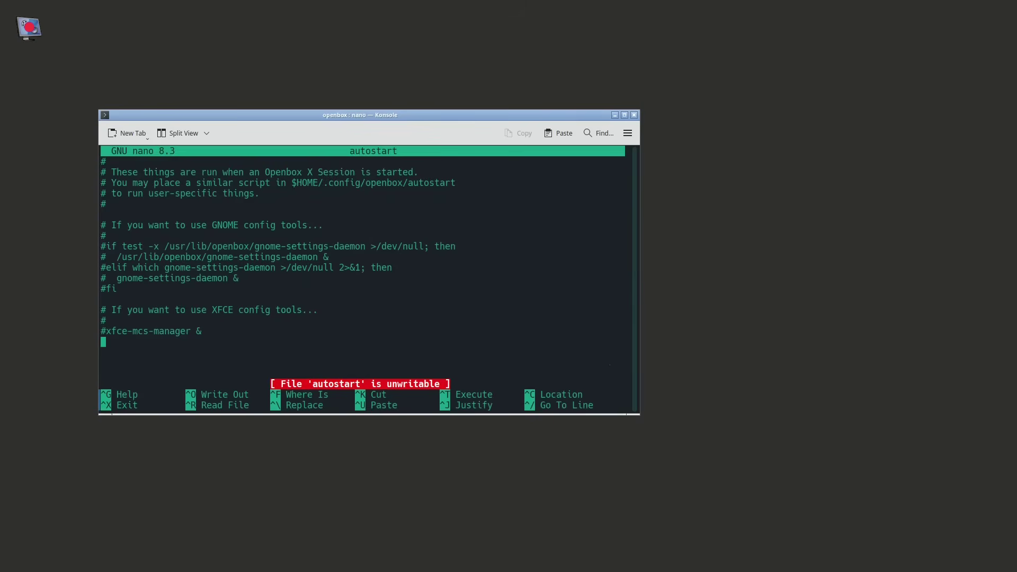
pyautogui.write('mate-panel')
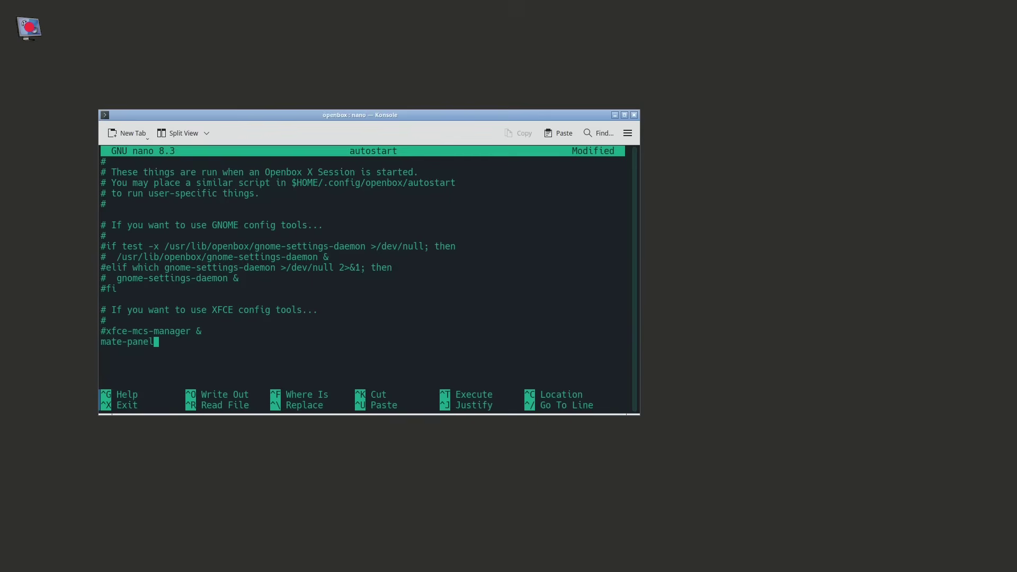
pyautogui.write(' --replace &')
pyautogui.hotkey('ctrl', 'o')
pyautogui.press('Return')
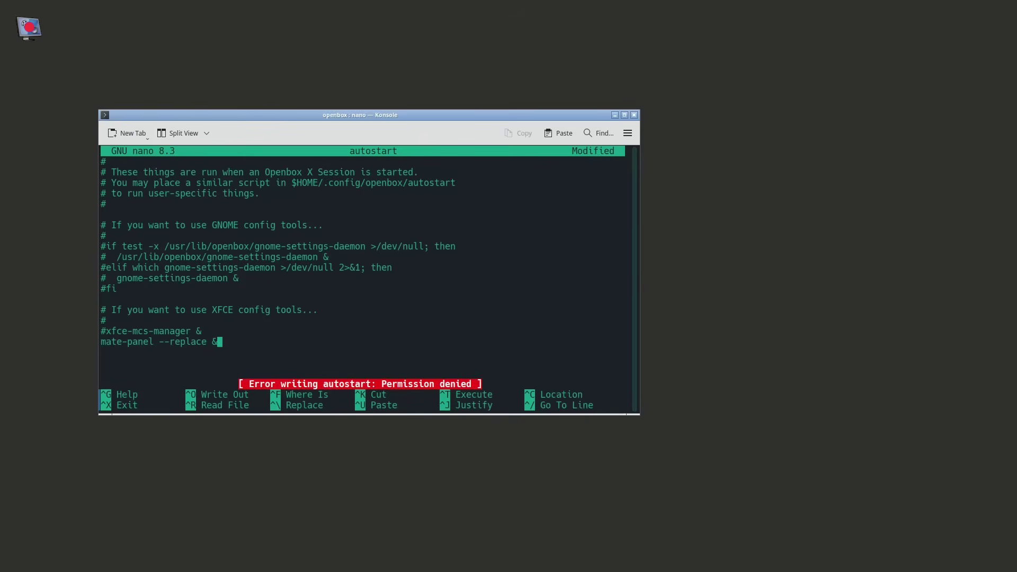
pyautogui.hotkey('ctrl', 'x')
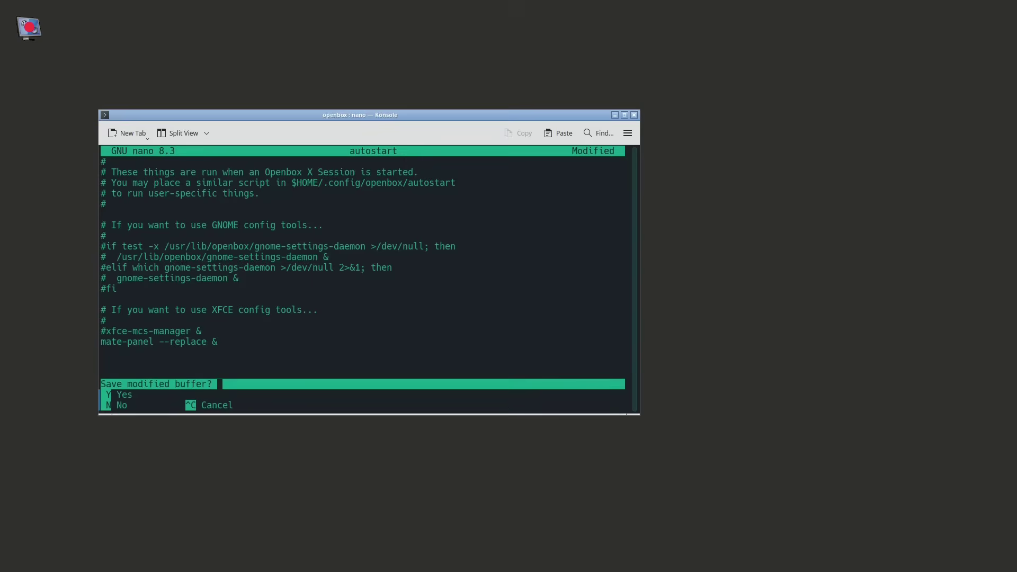
pyautogui.write('n')
pyautogui.write('sudo !!')
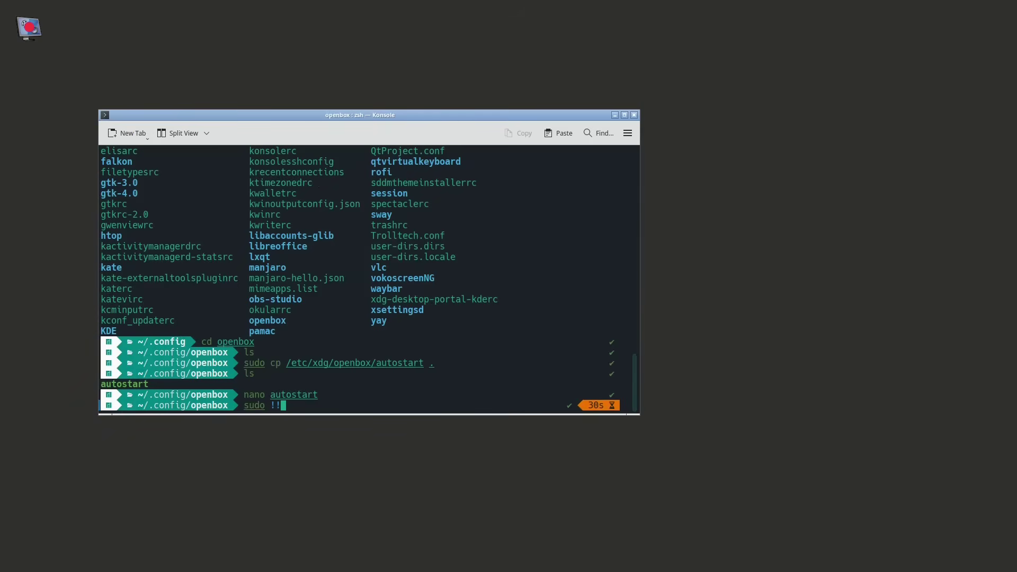
# - Reopen autostart in nano as root, append 'mate-panel --replace &', save, and exit
pyautogui.press('Return')
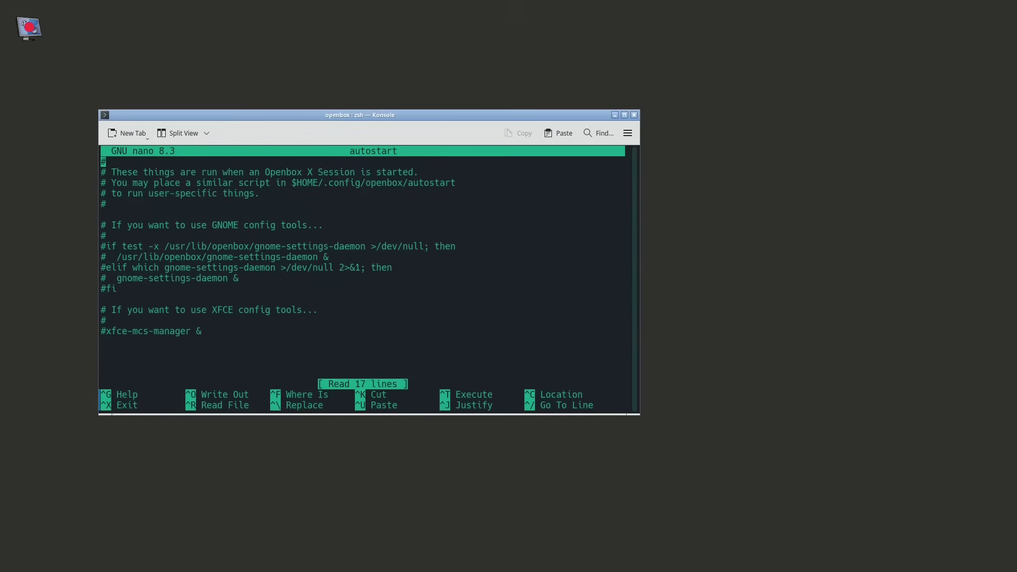
pyautogui.press('Down')
pyautogui.press('Down')
pyautogui.press('Down')
pyautogui.press('Down')
pyautogui.press('Down')
pyautogui.press('Down')
pyautogui.press('Down')
pyautogui.press('Down')
pyautogui.press('Down')
pyautogui.press('Down')
pyautogui.press('Down')
pyautogui.press('Down')
pyautogui.press('Down')
pyautogui.press('Down')
pyautogui.press('Down')
pyautogui.press('Down')
pyautogui.press('Down')
pyautogui.write('mate-panel -')
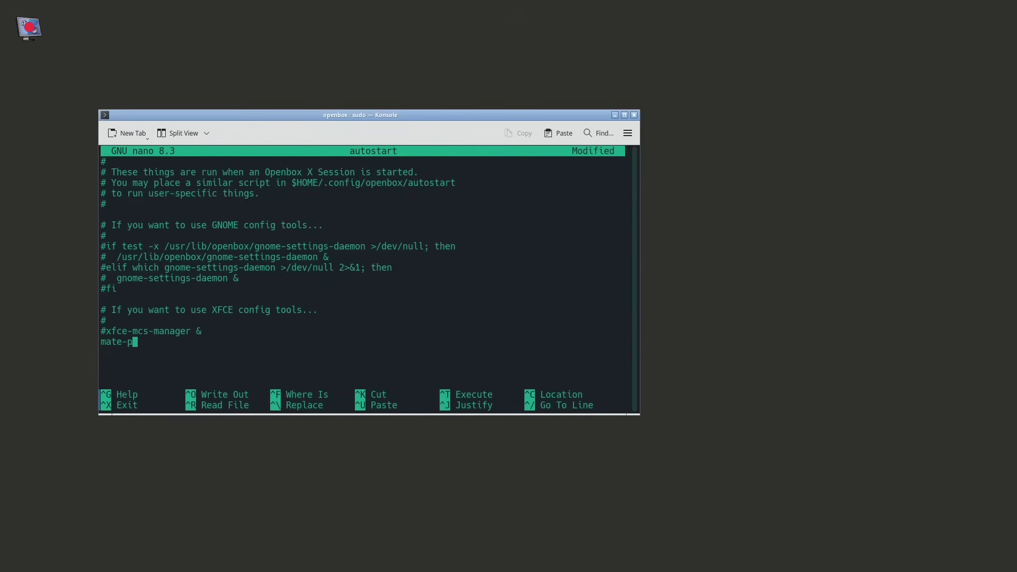
pyautogui.write('-replace &')
pyautogui.hotkey('ctrl', 'o')
pyautogui.press('Return')
pyautogui.hotkey('ctrl', 'x')
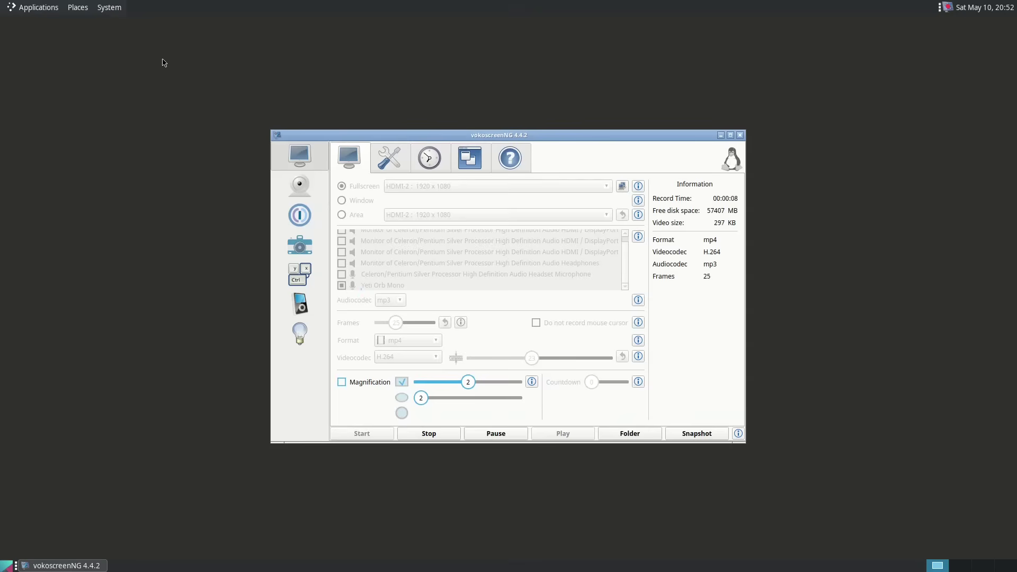
# - Open the home folder from the MATE panel's Places menu, then close it
pyautogui.click(33, 10)
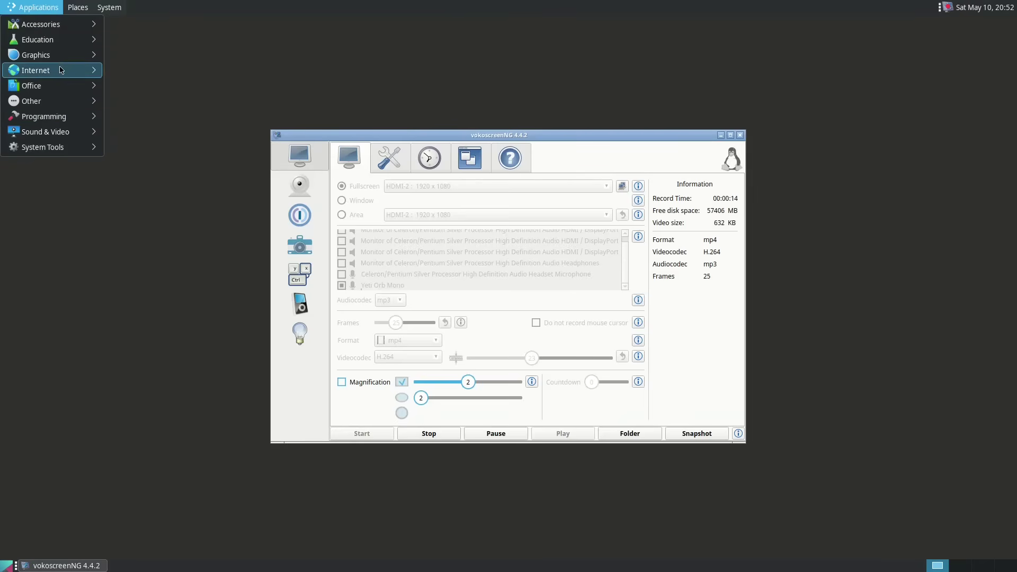
pyautogui.moveTo(61, 66)
pyautogui.moveTo(70, 7)
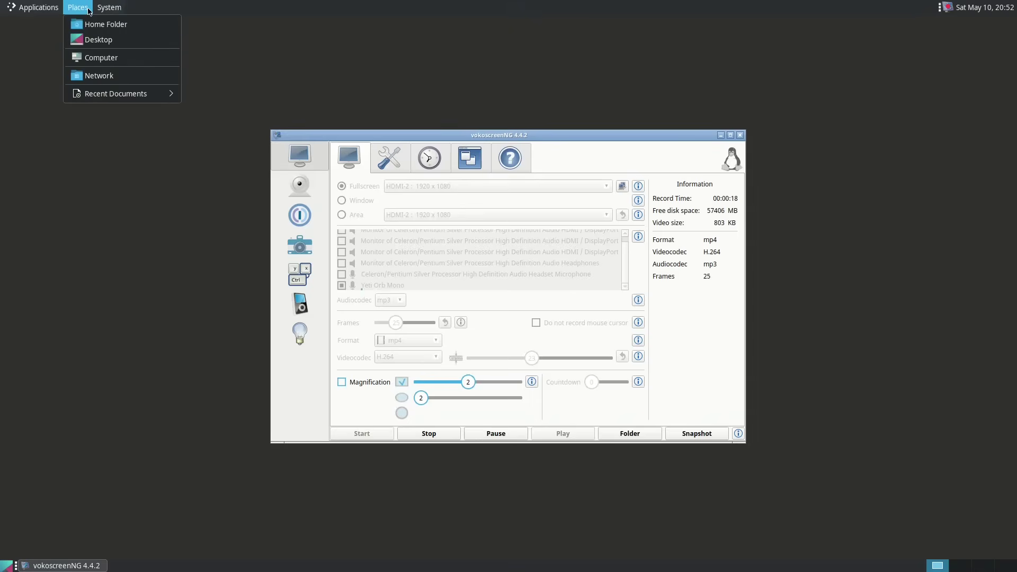
pyautogui.click(98, 25)
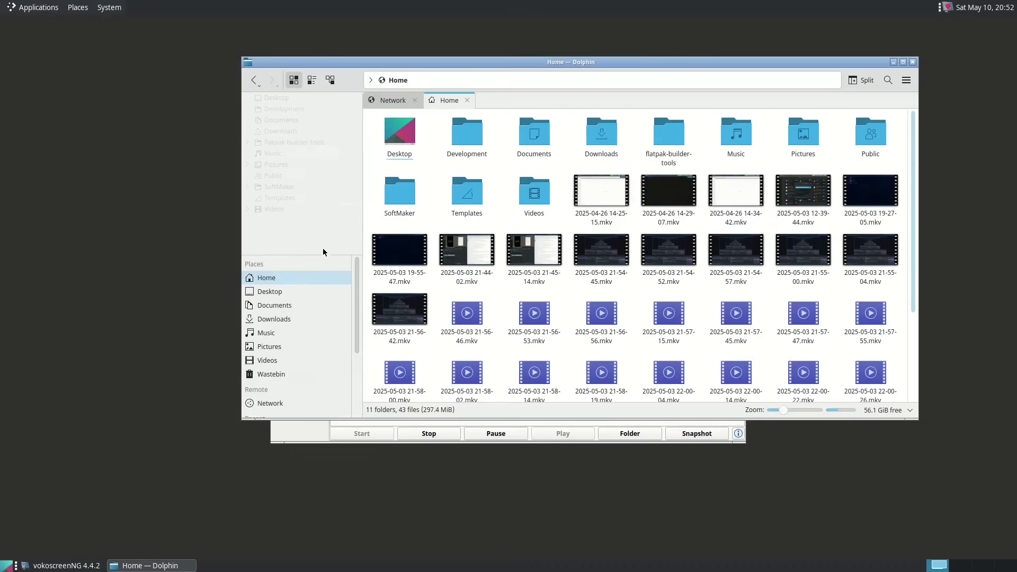
pyautogui.click(913, 63)
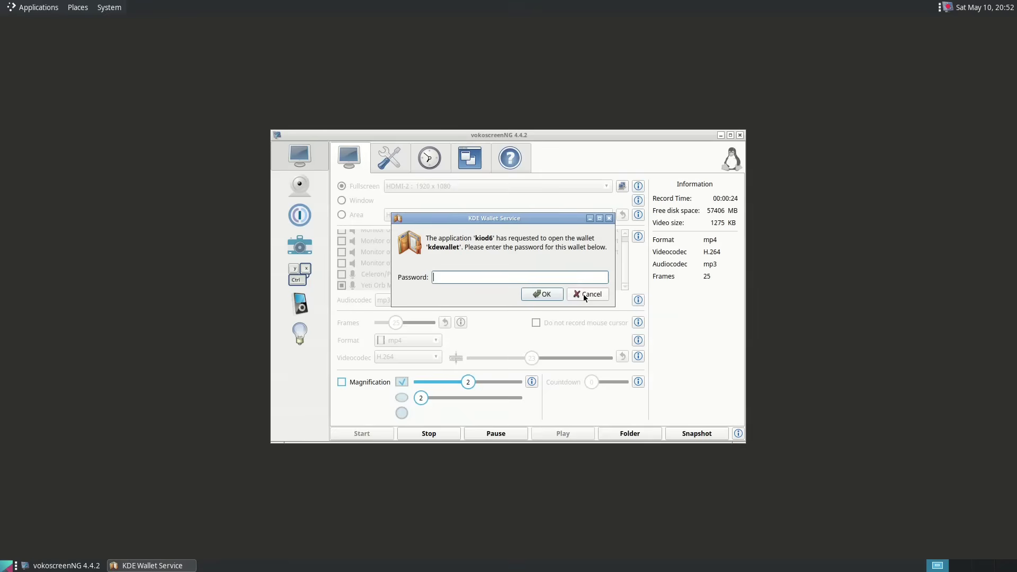
# - Enter the KDE Wallet password to unlock the wallet
pyautogui.click(564, 277)
pyautogui.write('***********')
pyautogui.press('Return')
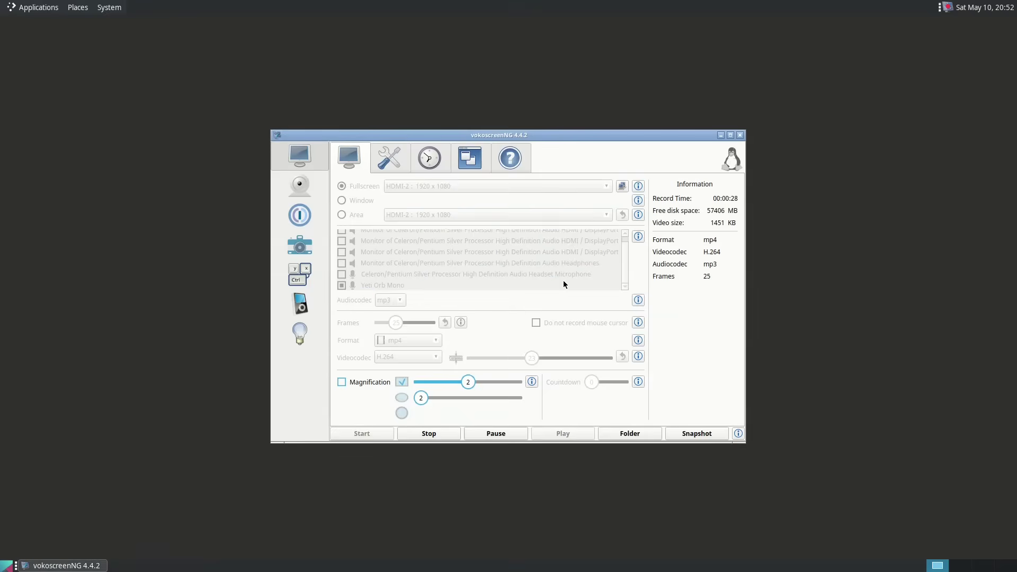
# - Minimize the screen recorder and briefly browse the desktop and applications menus
pyautogui.click(720, 136)
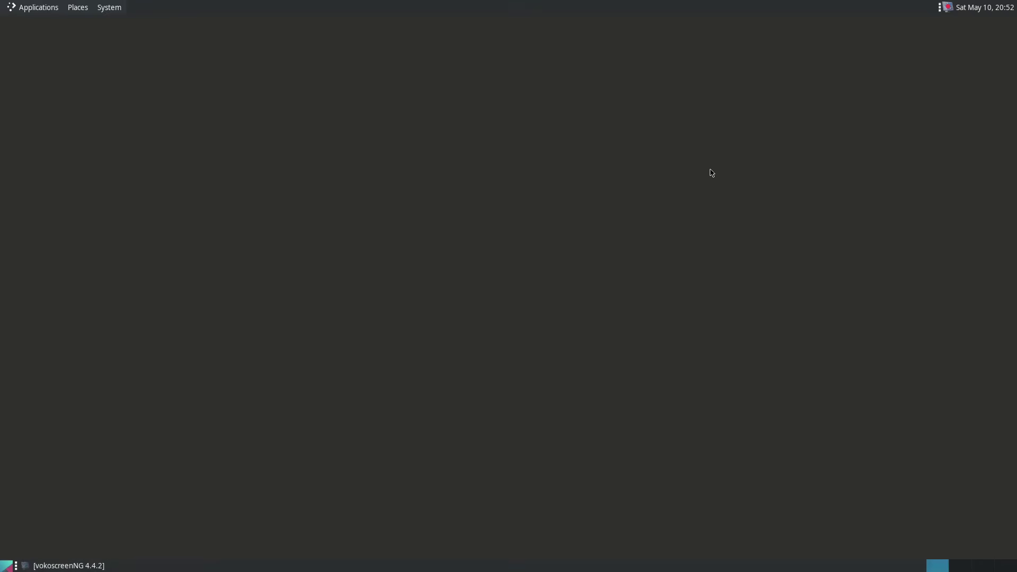
pyautogui.rightClick(353, 241)
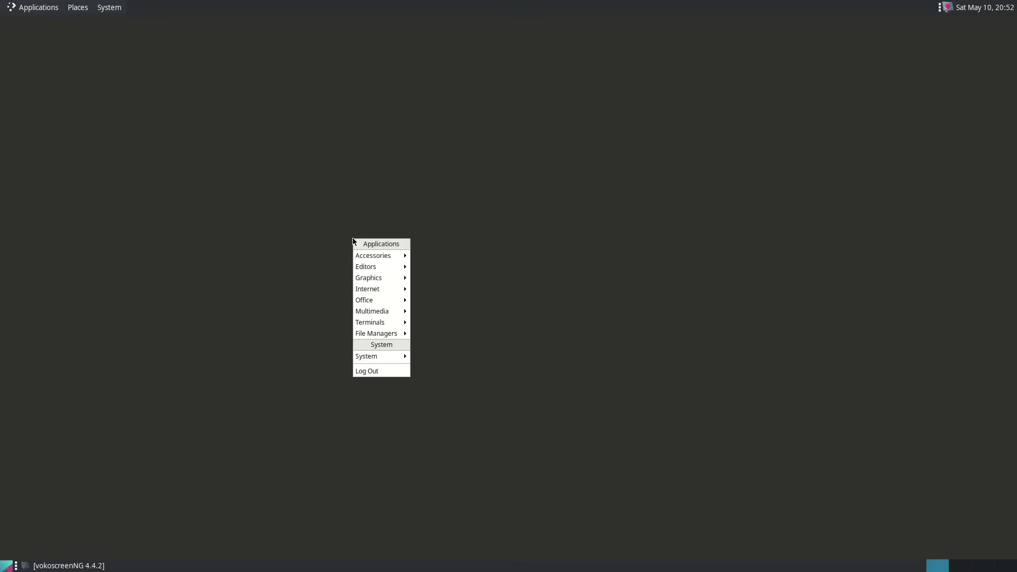
pyautogui.click(287, 272)
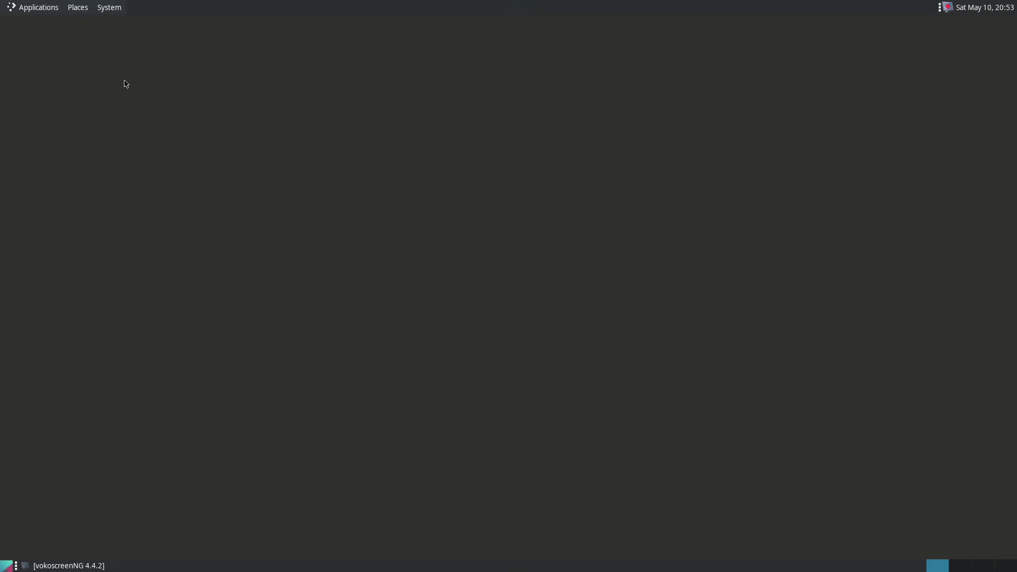
pyautogui.click(32, 8)
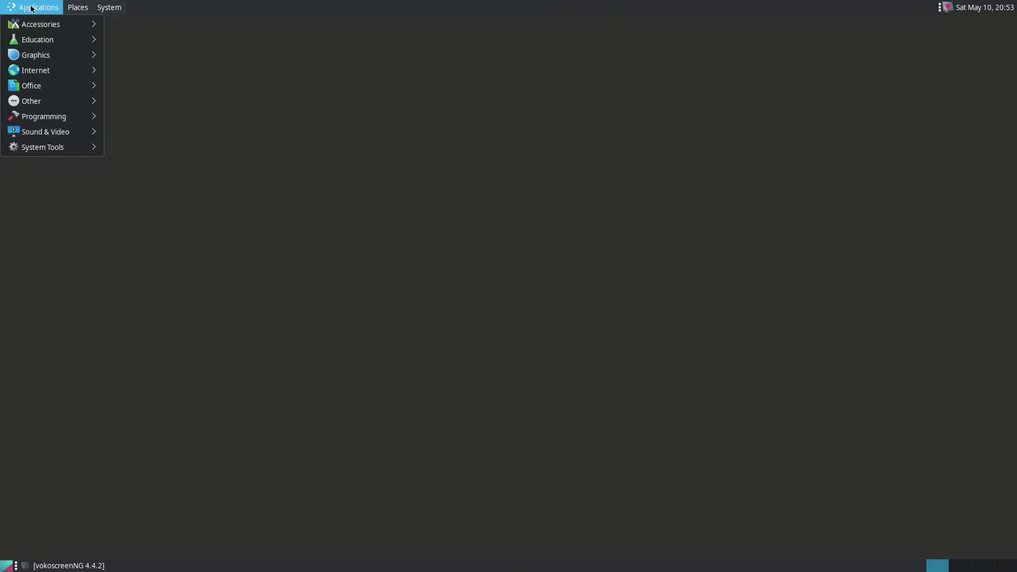
pyautogui.click(324, 198)
# - Launch Konsole from the Terminals list in the Openbox desktop menu
pyautogui.rightClick(324, 196)
pyautogui.moveTo(345, 214)
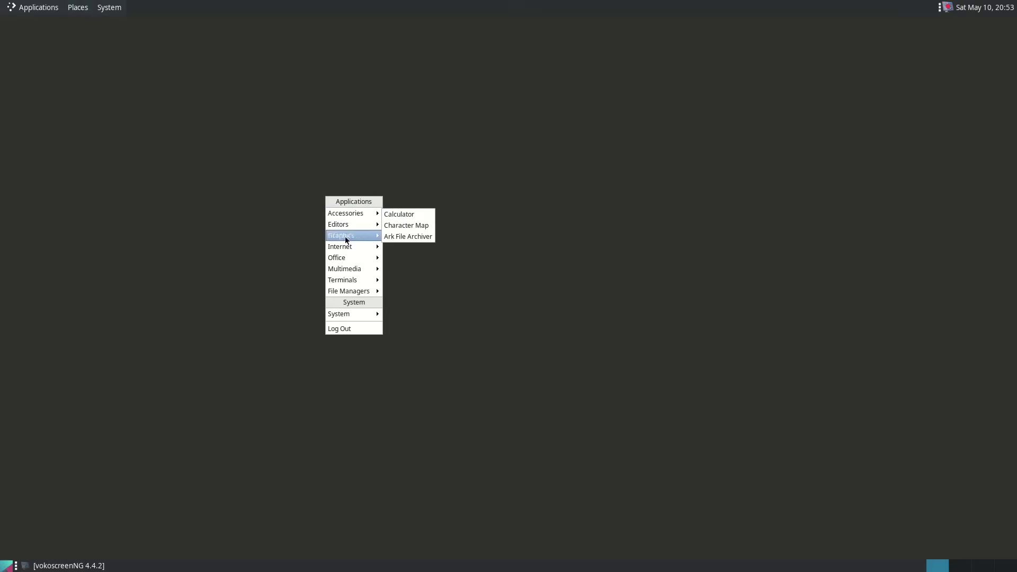
pyautogui.moveTo(349, 279)
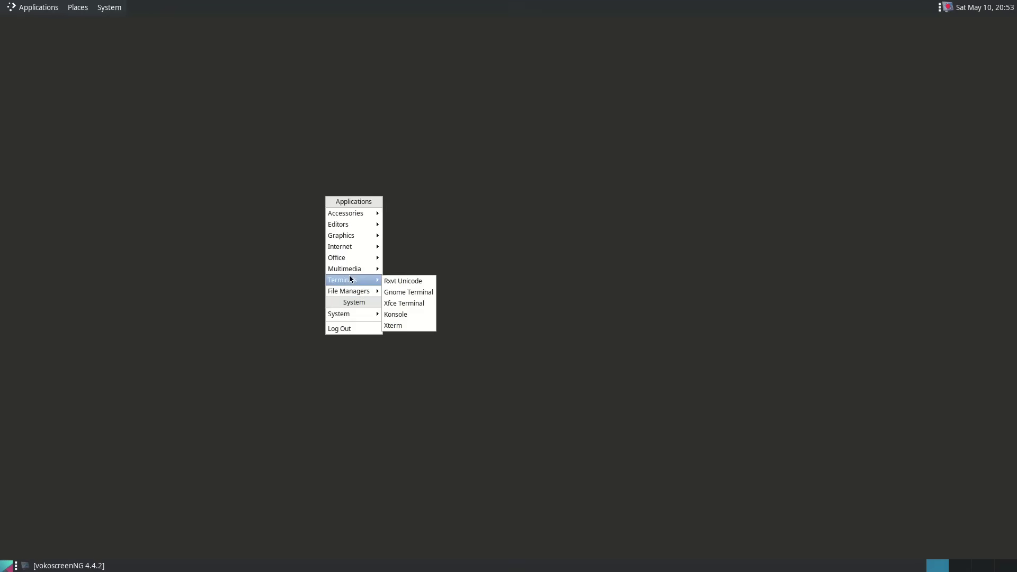
pyautogui.click(421, 313)
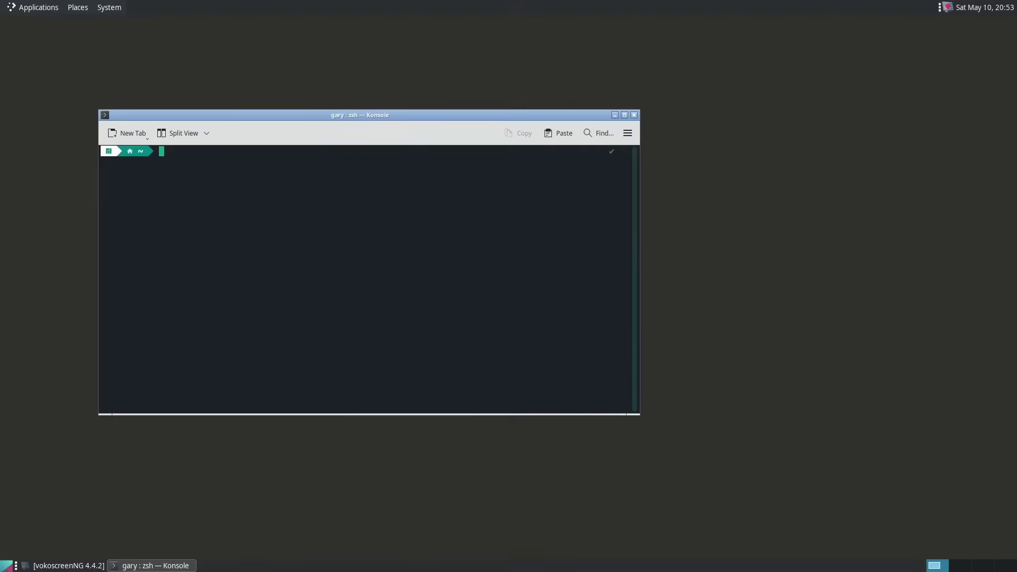
# - Install pcmanfm and its dependencies with sudo pacman -S pcmanfm, confirming the installation
pyautogui.write('sudo pacm')
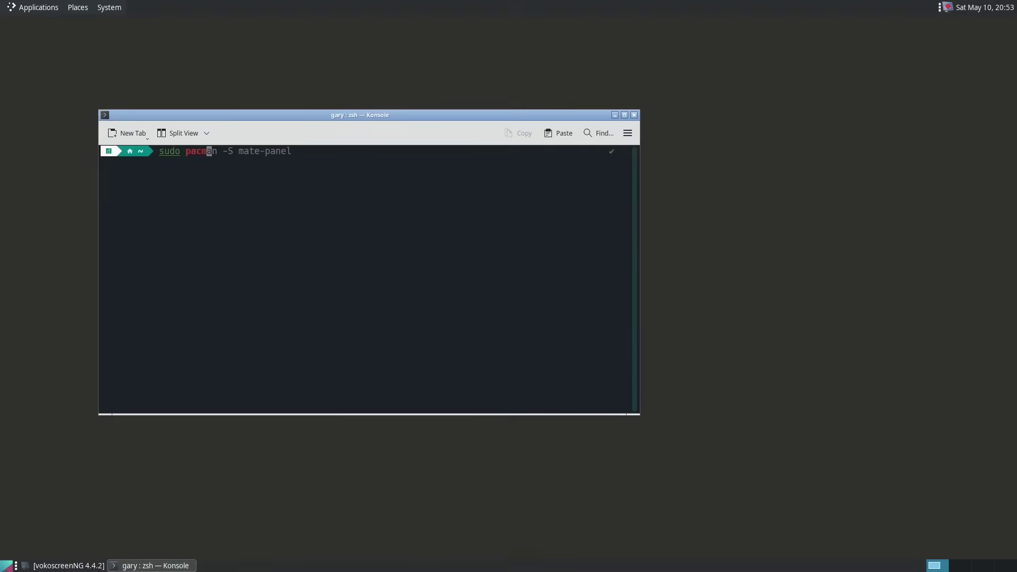
pyautogui.write('an -S pcmanfm')
pyautogui.press('Return')
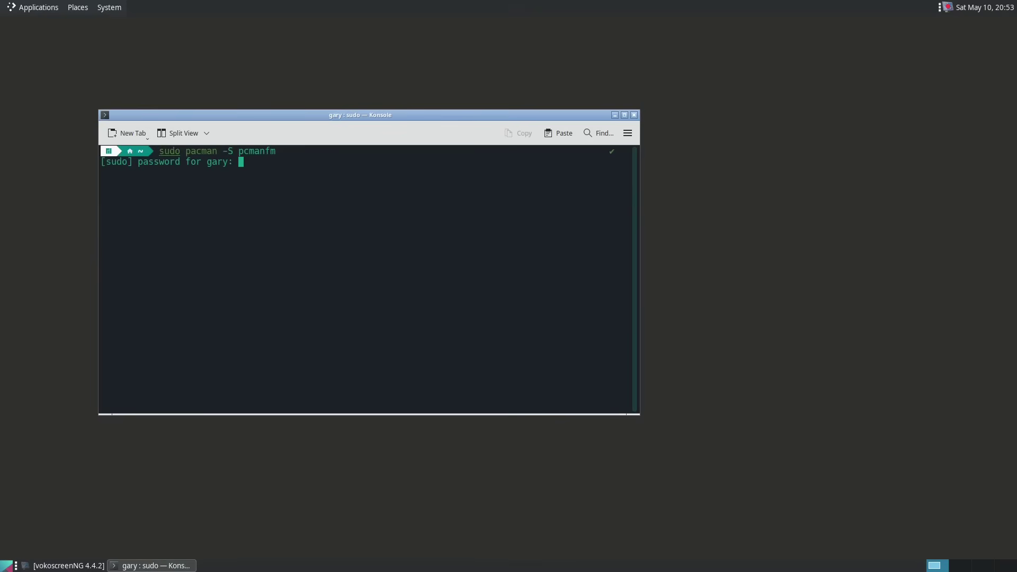
pyautogui.press('Return')
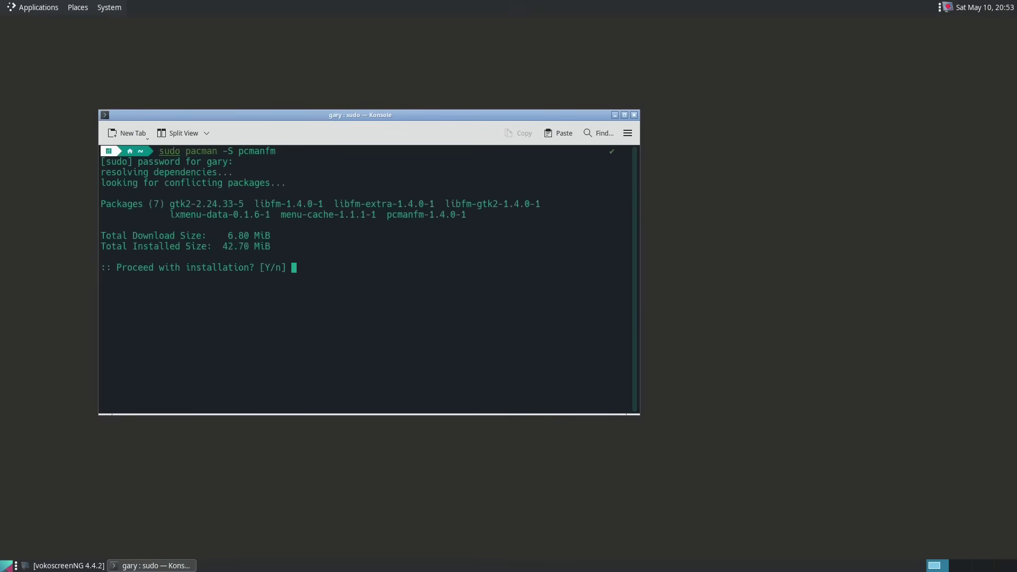
pyautogui.press('Return')
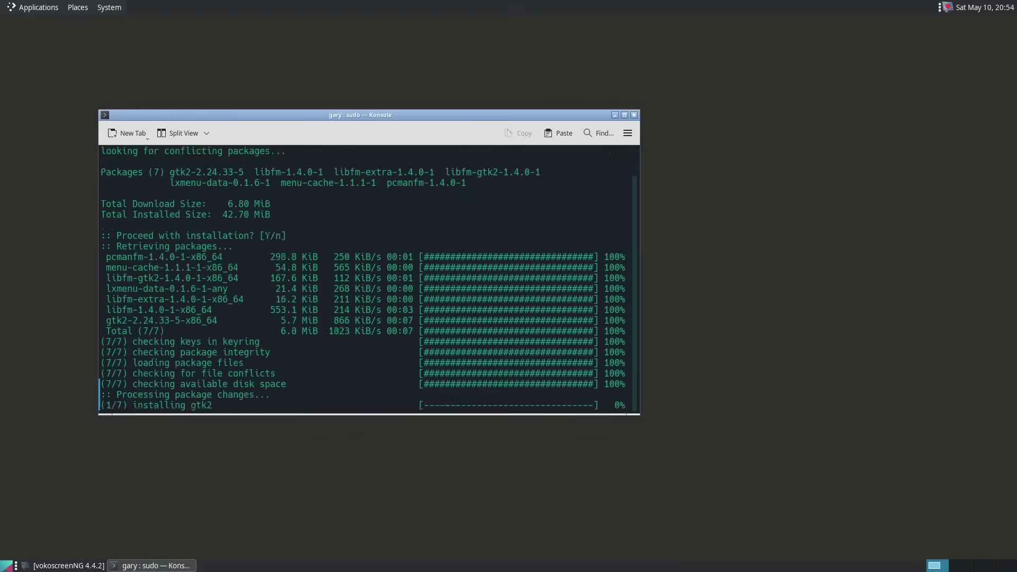
# - Enter the command 'cd .config/openbox' at the shell prompt
pyautogui.write('cd')
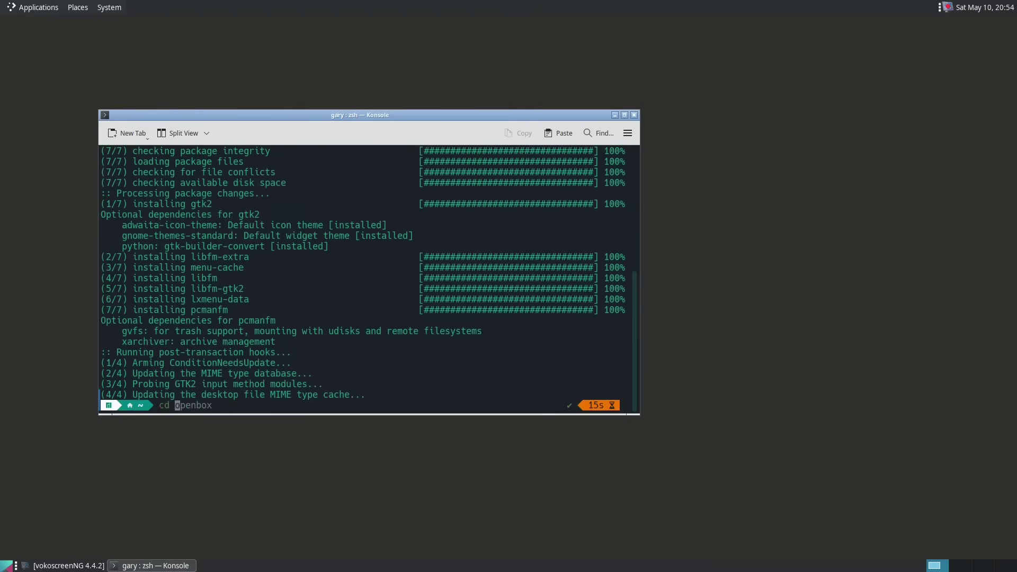
pyautogui.write('.config/openbox')
# - In .config/openbox, use sudo nano to append 'pcmanfm --desktop &' to autostart, then save and exit
pyautogui.press('Return')
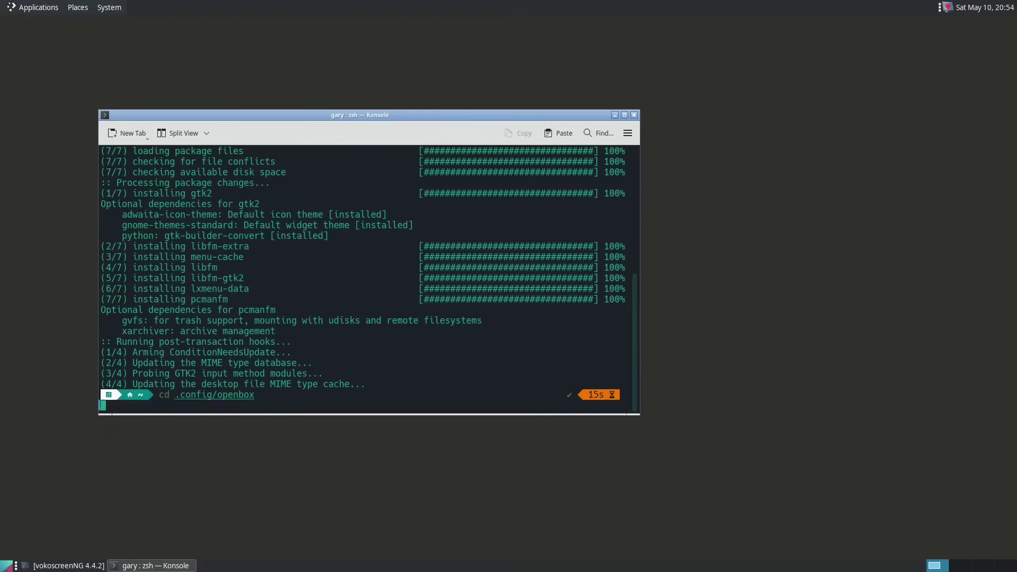
pyautogui.write('suy')
pyautogui.press('BackSpace')
pyautogui.write('d')
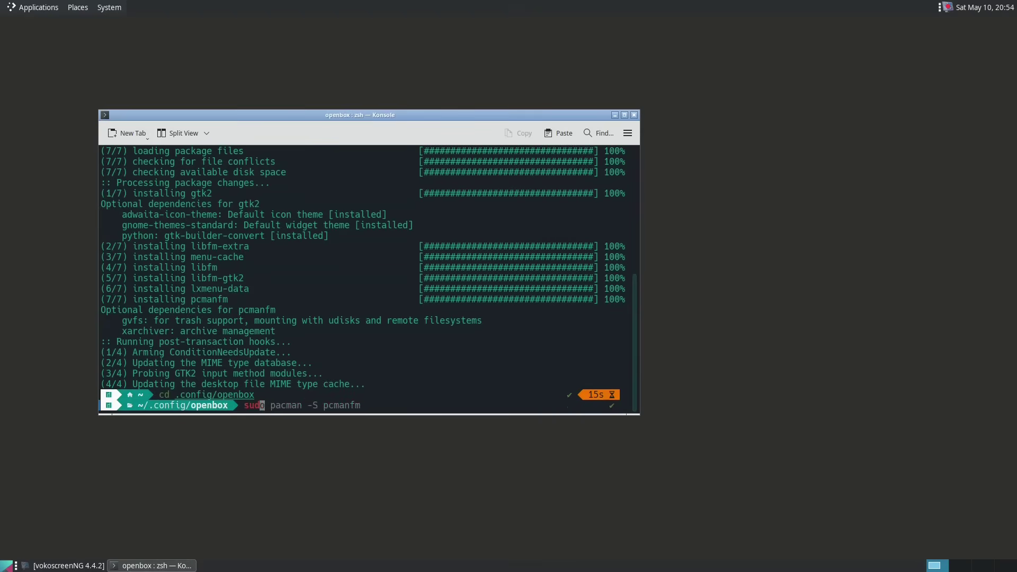
pyautogui.write('o nano autostart')
pyautogui.press('Return')
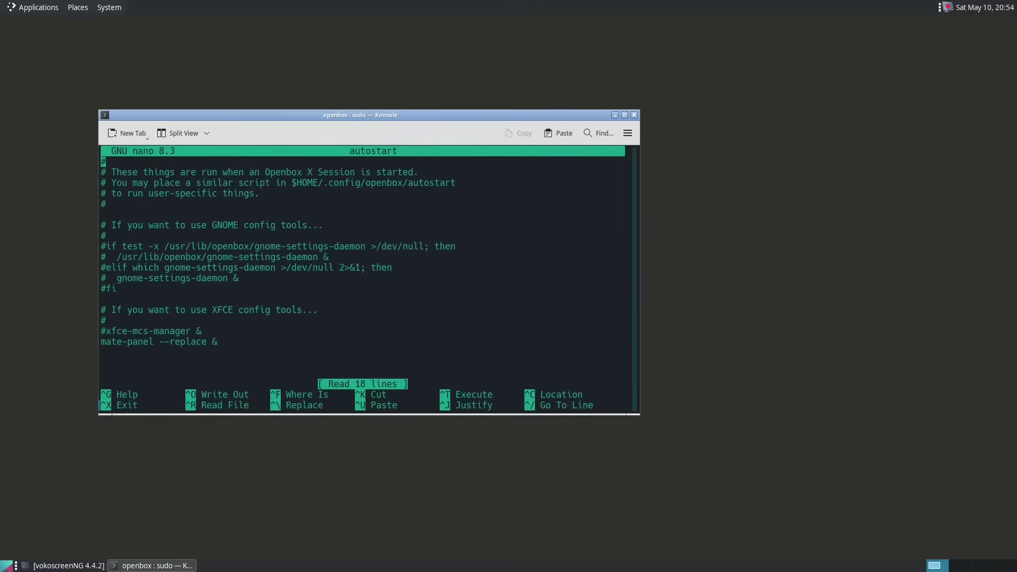
pyautogui.press('Down')
pyautogui.press('Down')
pyautogui.press('Down')
pyautogui.press('Down')
pyautogui.press('Down')
pyautogui.press('Down')
pyautogui.press('Down')
pyautogui.press('Down')
pyautogui.press('Down')
pyautogui.press('Down')
pyautogui.press('Down')
pyautogui.press('Down')
pyautogui.press('Down')
pyautogui.press('Down')
pyautogui.press('Down')
pyautogui.press('Down')
pyautogui.press('Down')
pyautogui.press('Down')
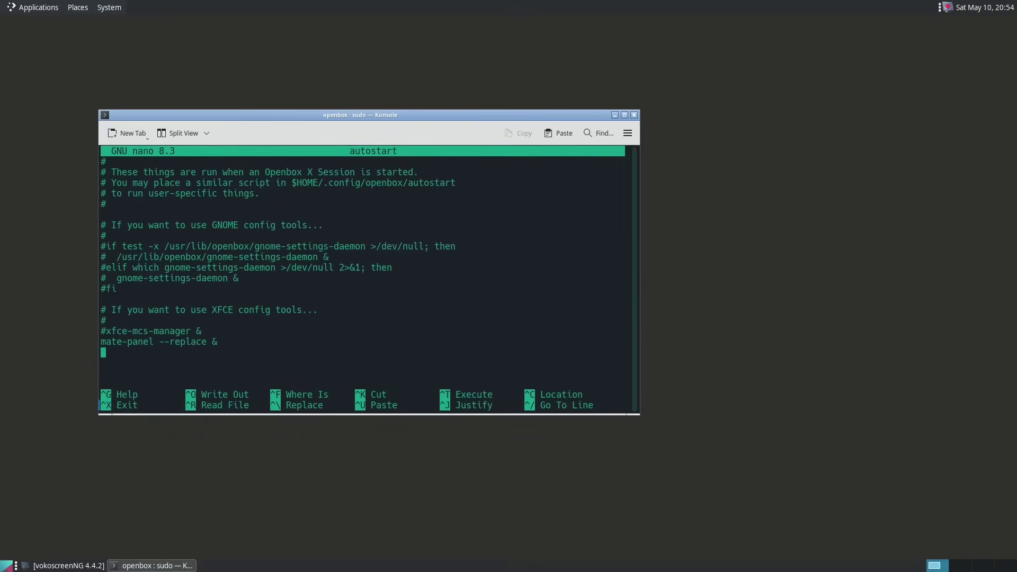
pyautogui.write('pcmanfm --desktop &')
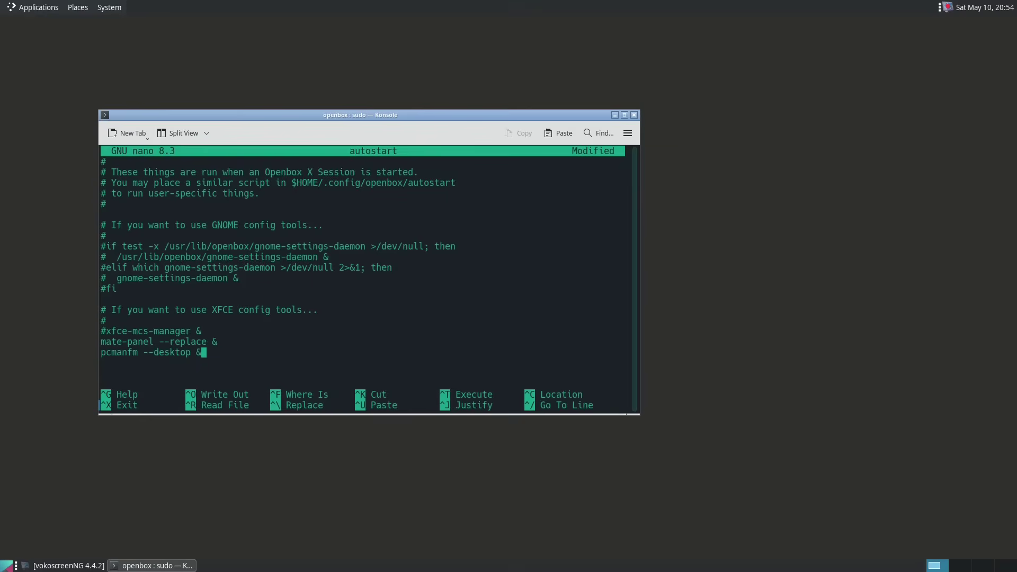
pyautogui.hotkey('ctrl', 'o')
pyautogui.press('Return')
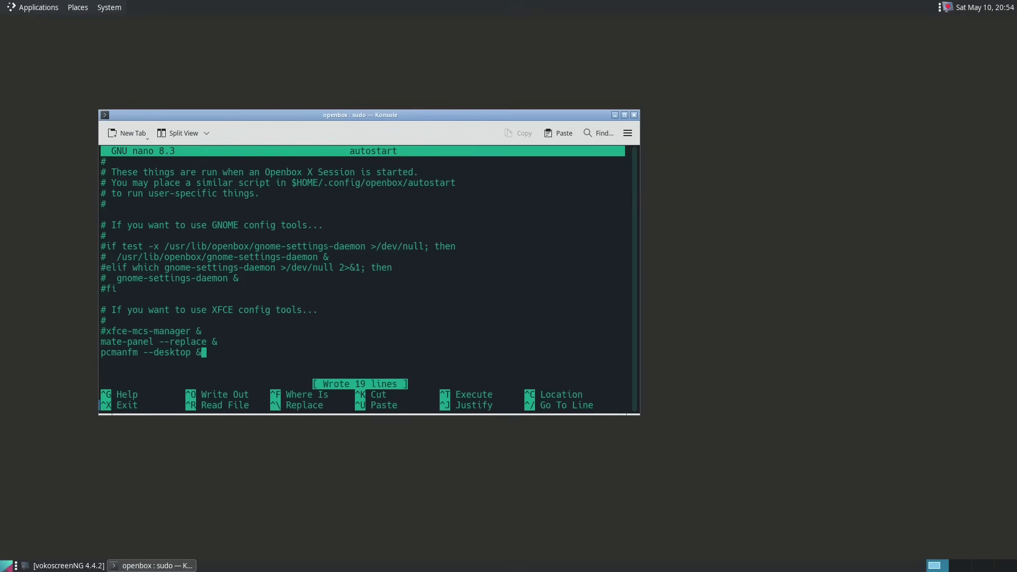
pyautogui.hotkey('ctrl', 'x')
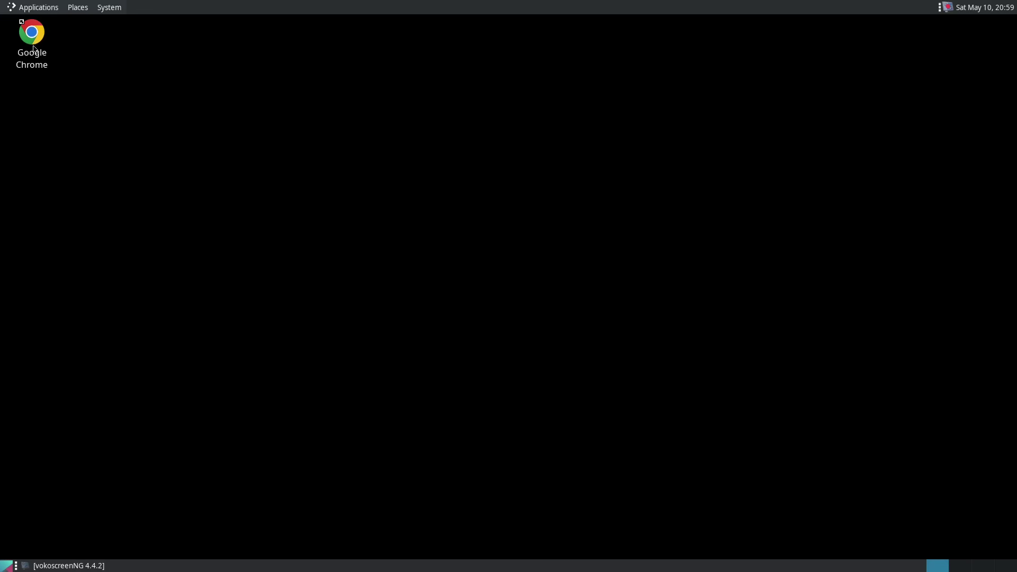
# - Nudge the Chrome icon and add LibreOffice Writer launchers to the desktop and panel
pyautogui.moveTo(34, 42); pyautogui.dragTo(42, 66)
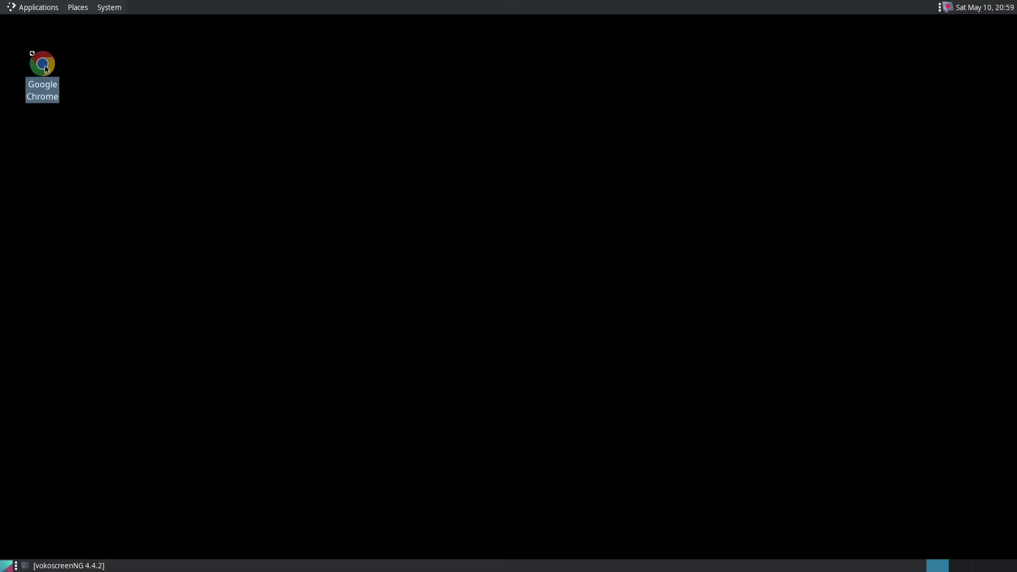
pyautogui.click(37, 8)
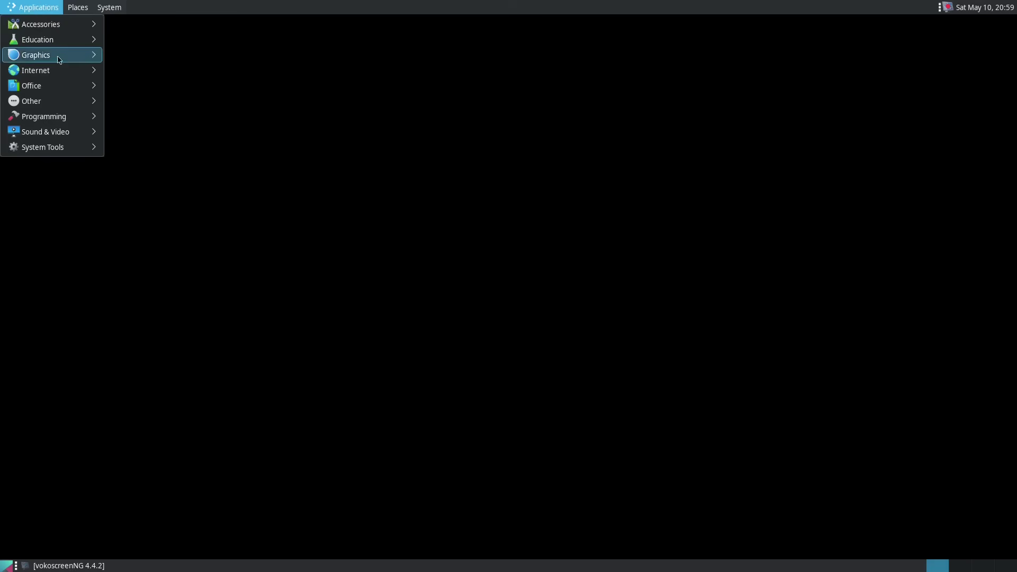
pyautogui.moveTo(65, 85)
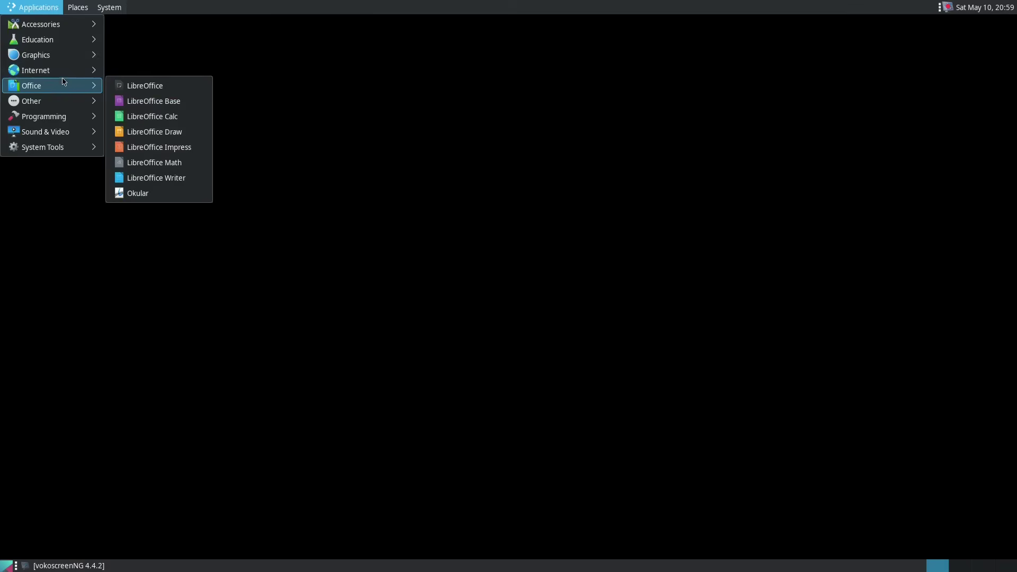
pyautogui.rightClick(188, 178)
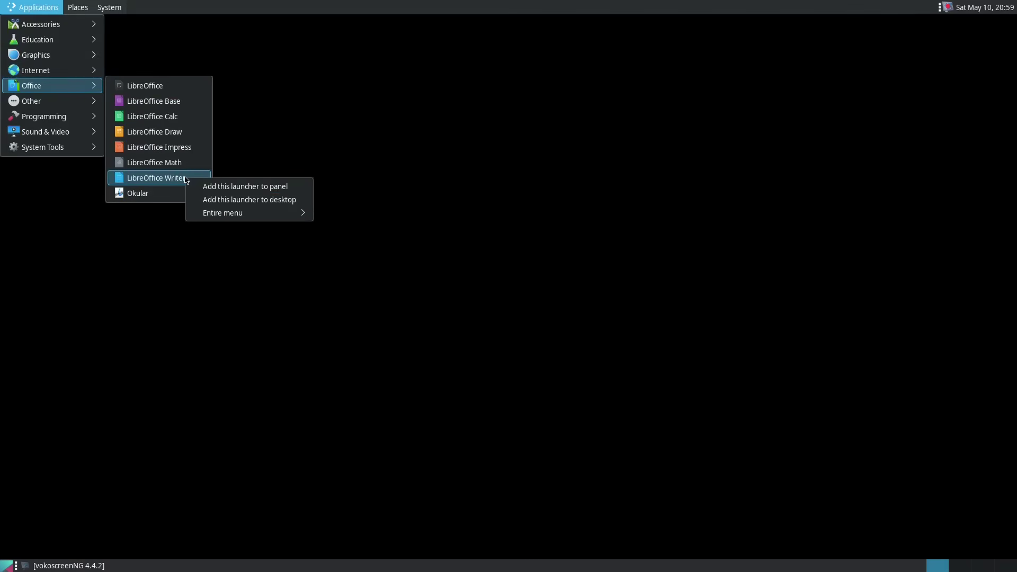
pyautogui.click(260, 200)
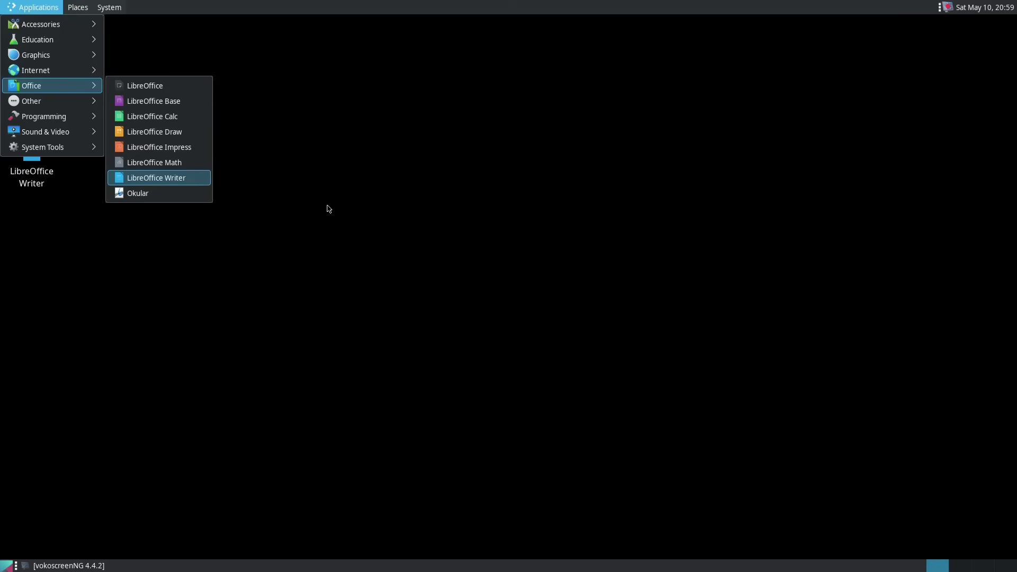
pyautogui.rightClick(180, 178)
pyautogui.click(249, 186)
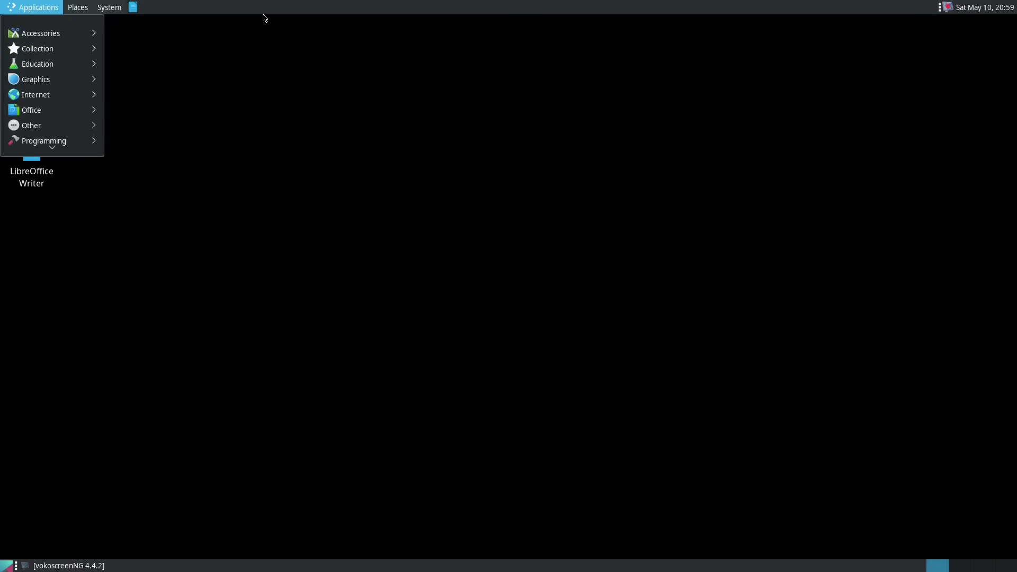
# - Open the MATE panel properties dialog and close it again
pyautogui.click(297, 9)
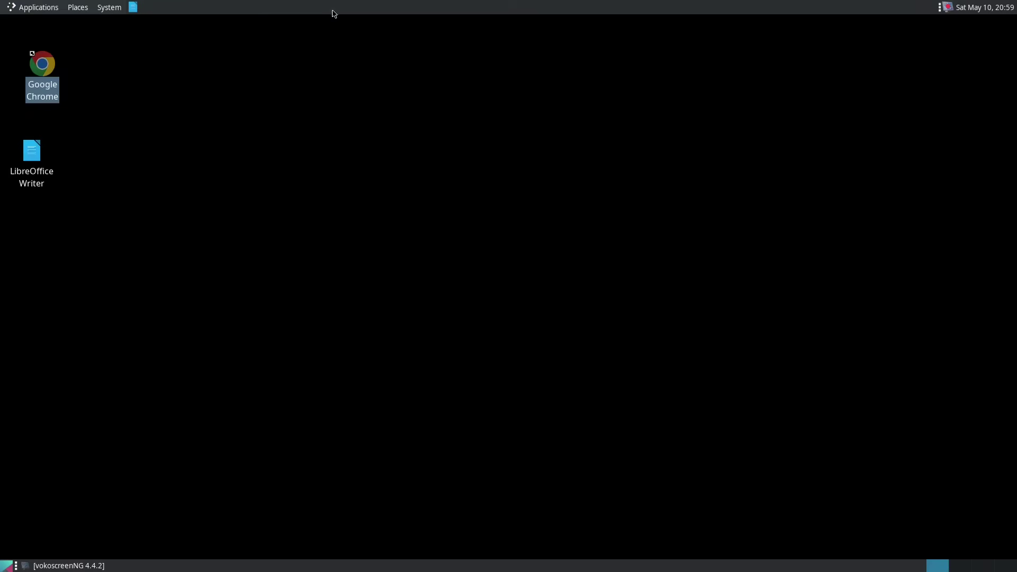
pyautogui.rightClick(334, 14)
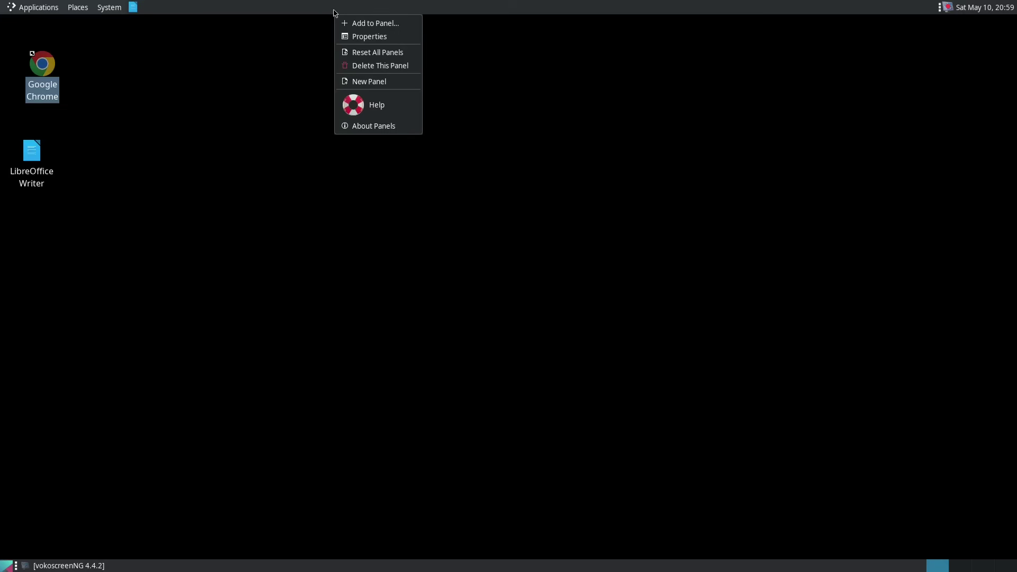
pyautogui.click(391, 36)
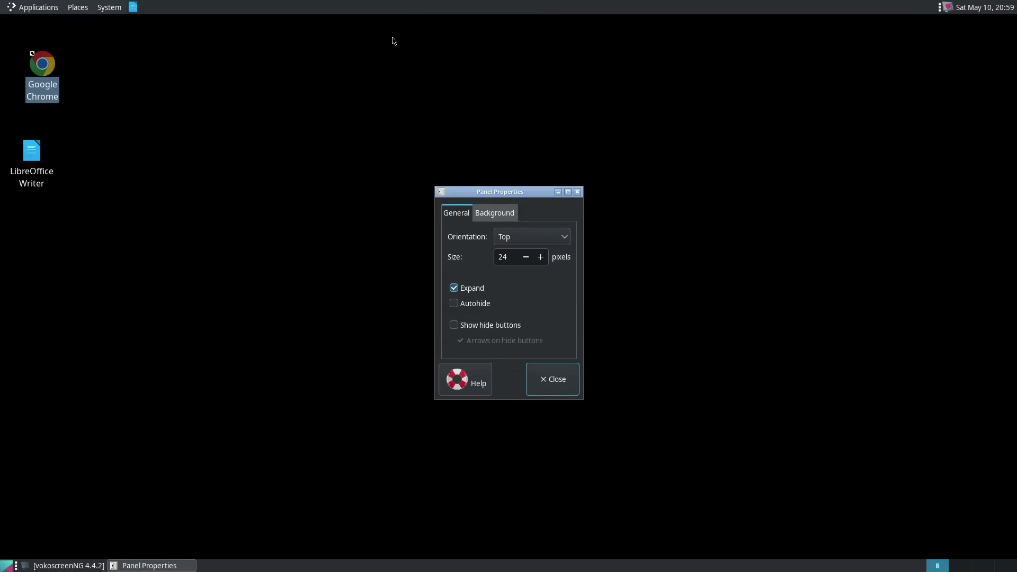
pyautogui.click(561, 388)
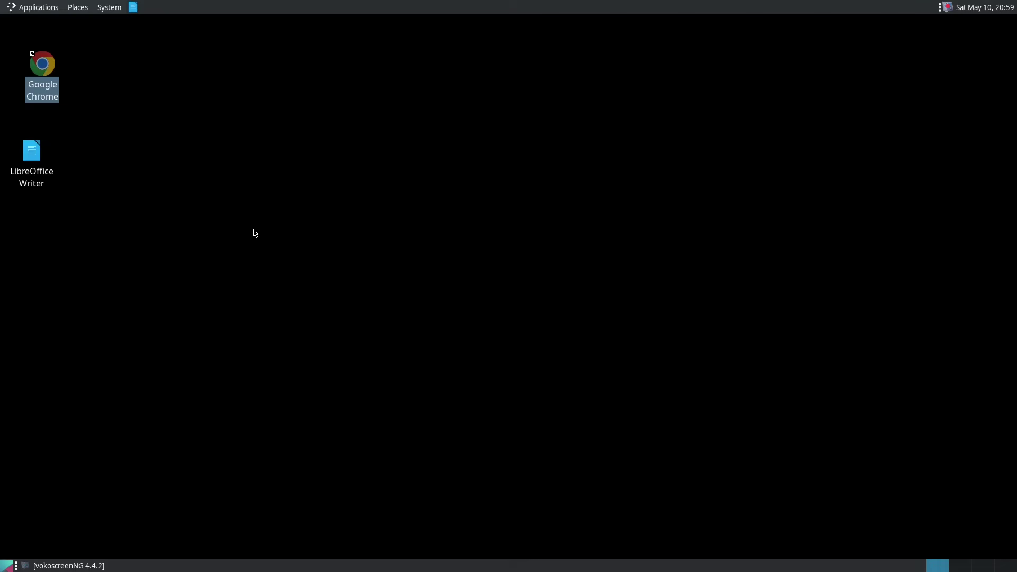
# - In Desktop Preferences, set the wallpaper mode to Stretch
pyautogui.rightClick(274, 129)
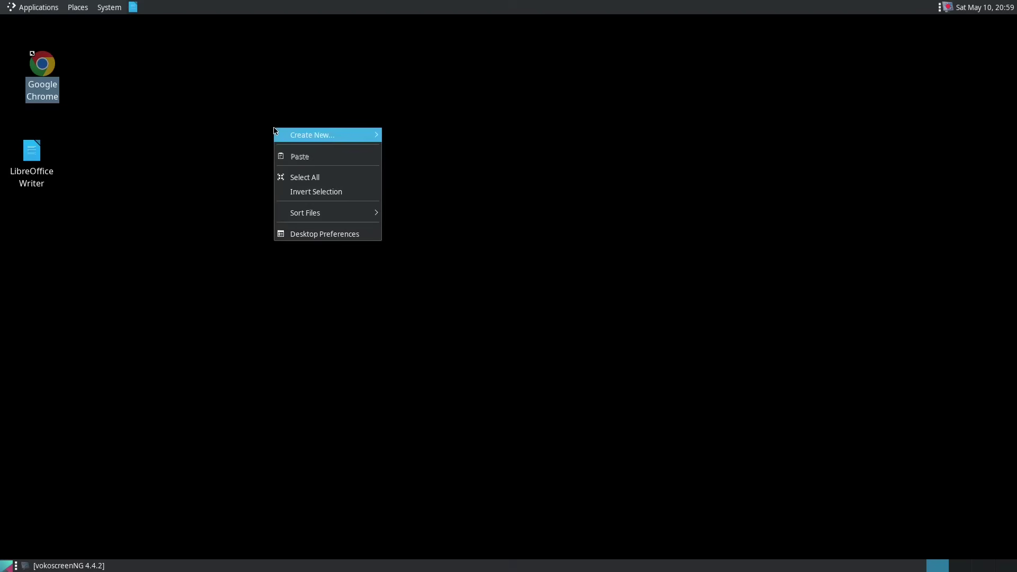
pyautogui.click(319, 234)
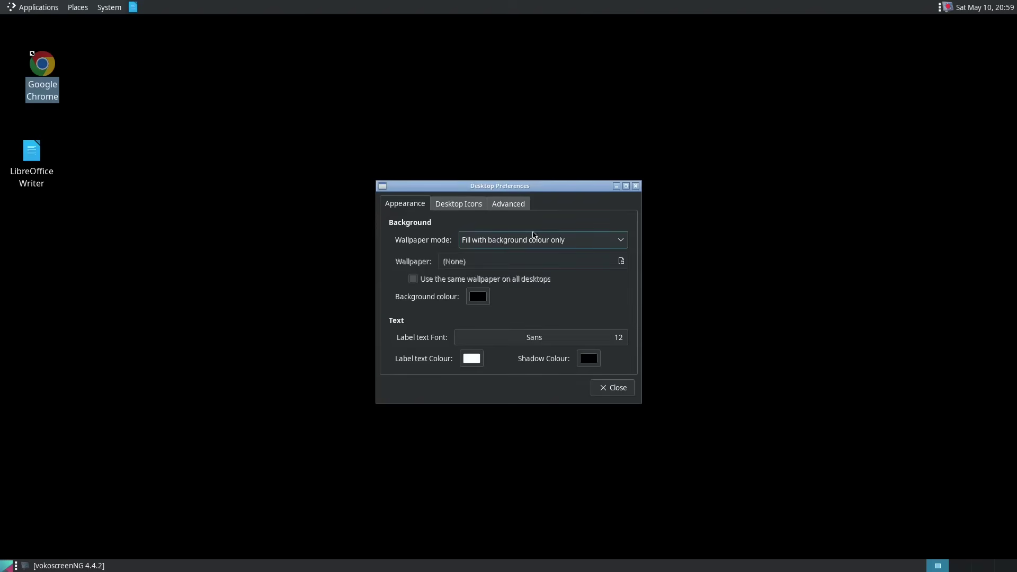
pyautogui.click(618, 244)
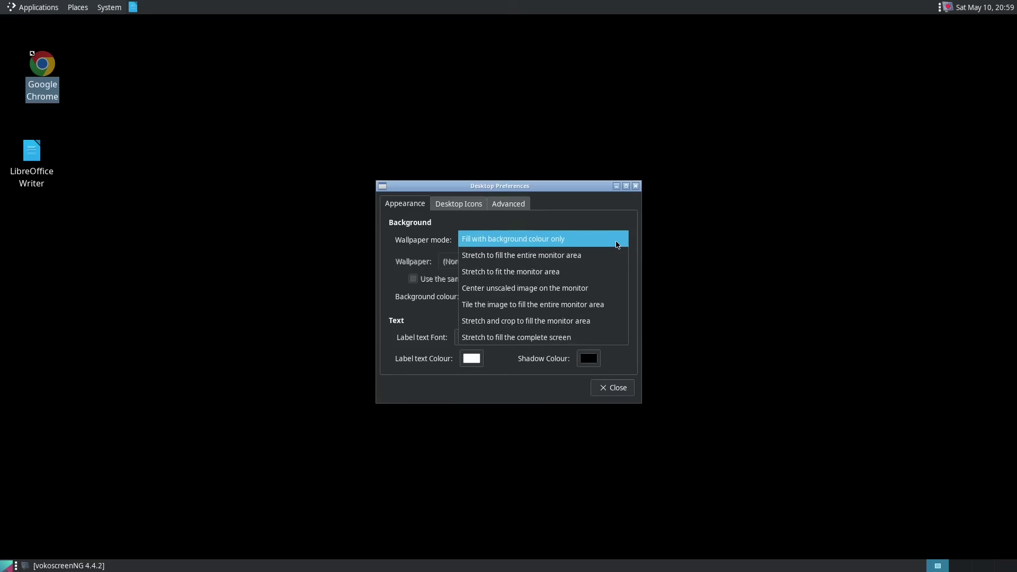
pyautogui.click(596, 257)
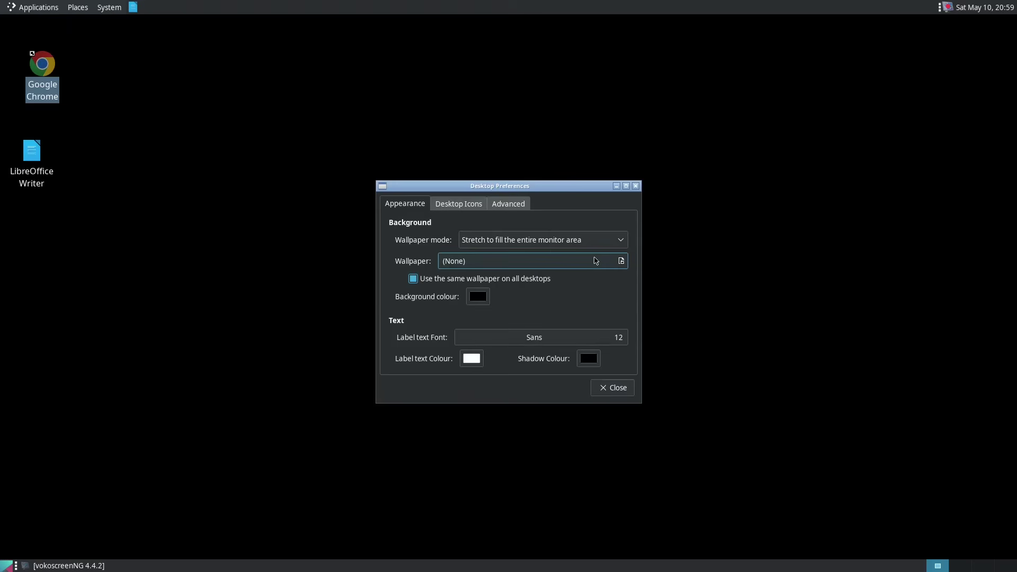
# - Pick Pictures/edluwallpapers/hackerpenguin.png as wallpaper, close preferences, and nudge the Writer icon
pyautogui.click(623, 265)
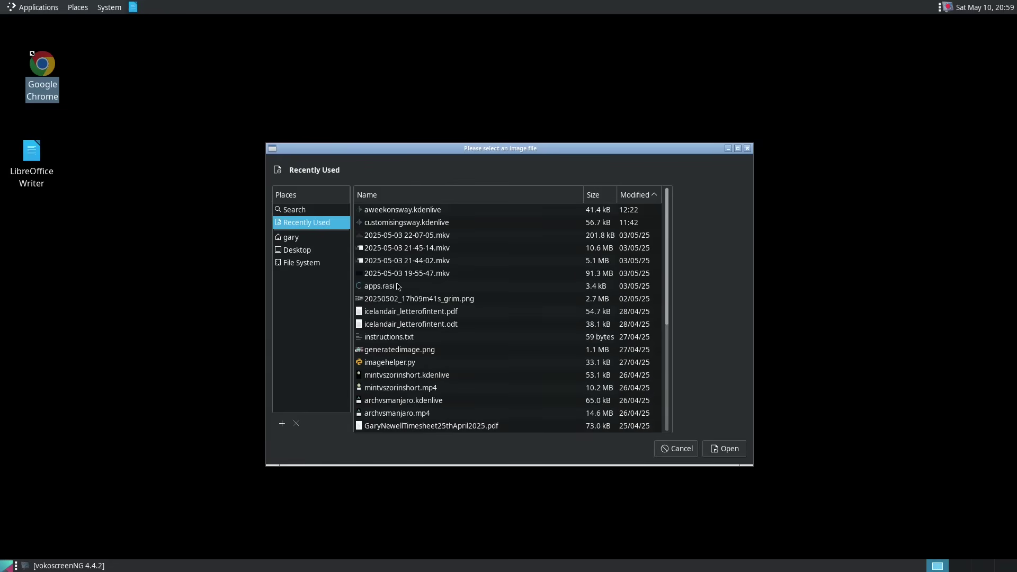
pyautogui.click(299, 239)
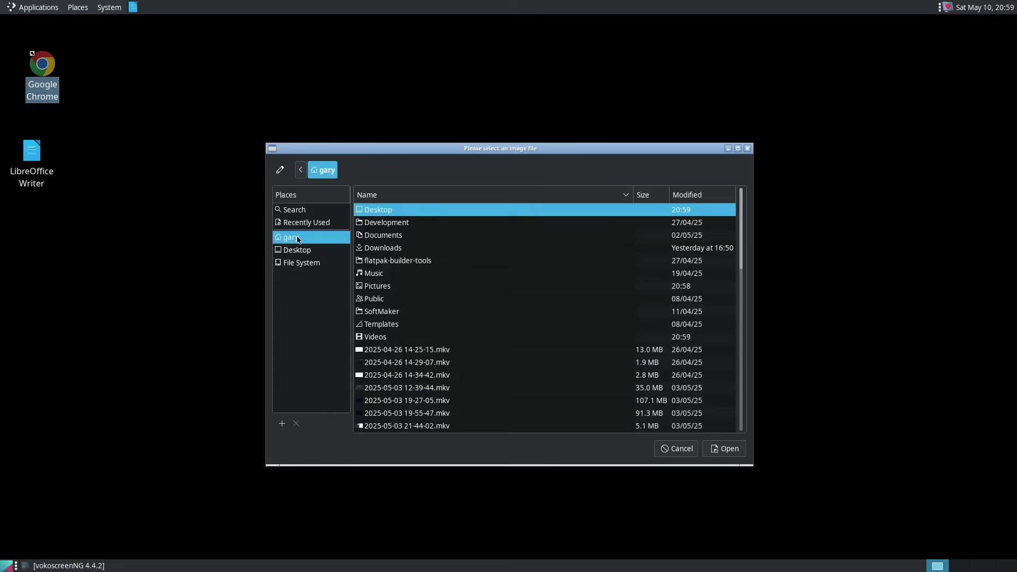
pyautogui.doubleClick(378, 290)
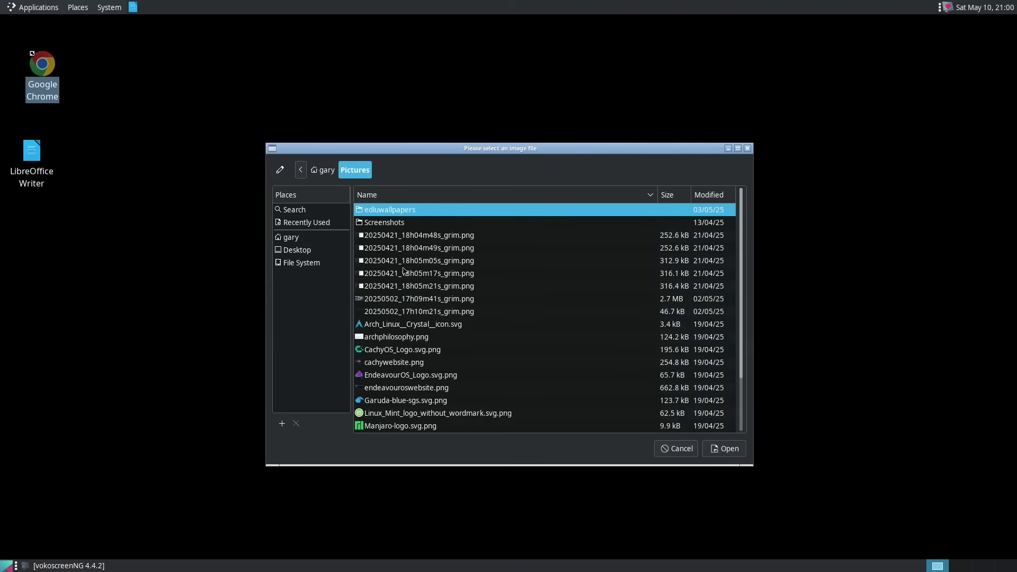
pyautogui.doubleClick(389, 209)
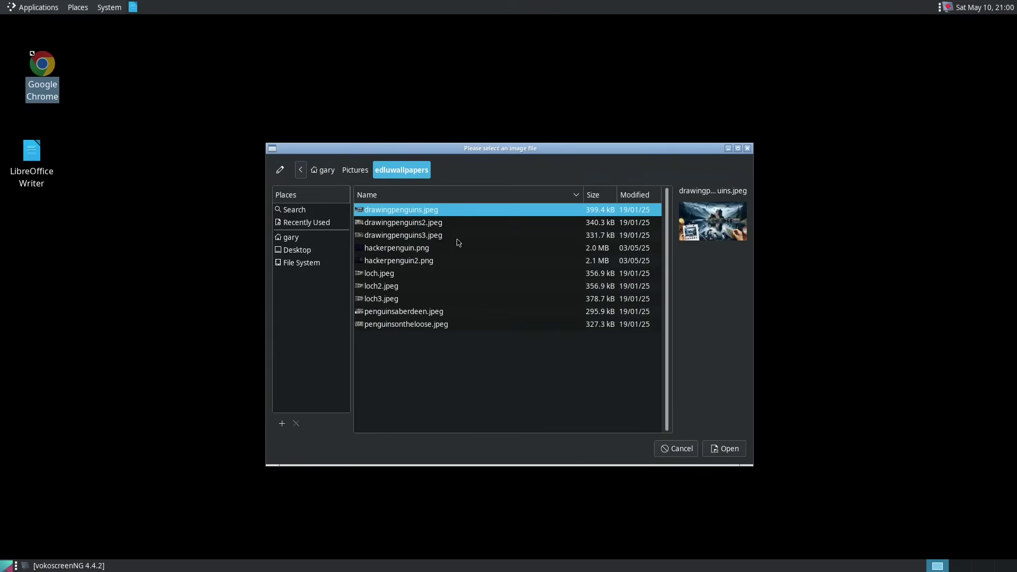
pyautogui.click(414, 253)
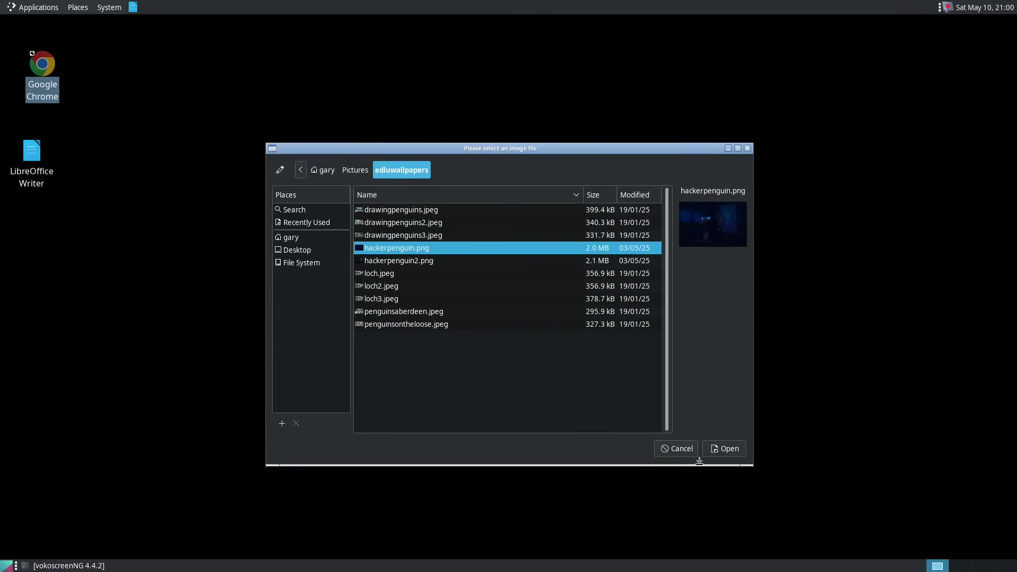
pyautogui.click(723, 450)
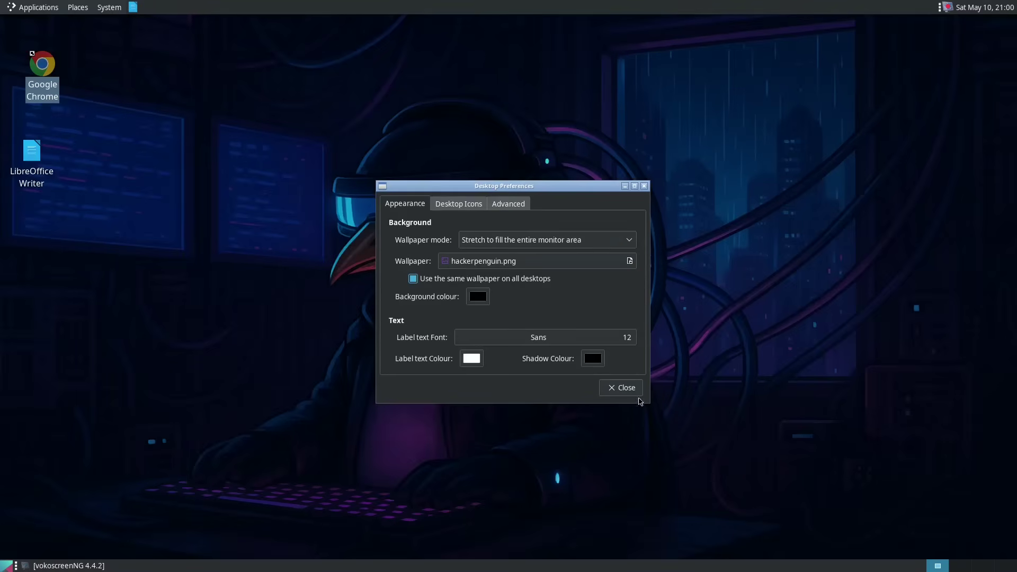
pyautogui.click(624, 391)
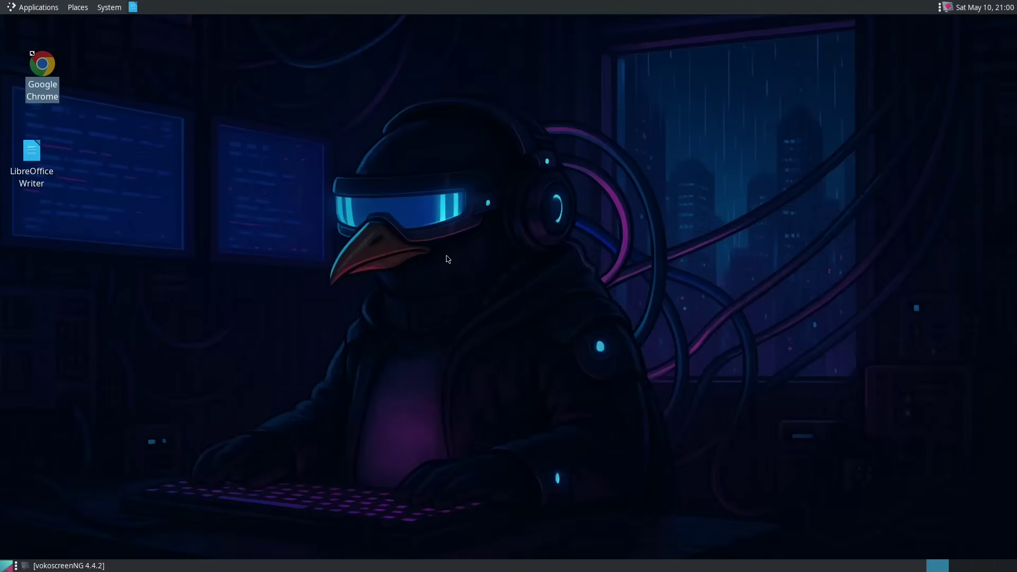
pyautogui.moveTo(40, 158); pyautogui.dragTo(42, 134)
pyautogui.click(46, 80)
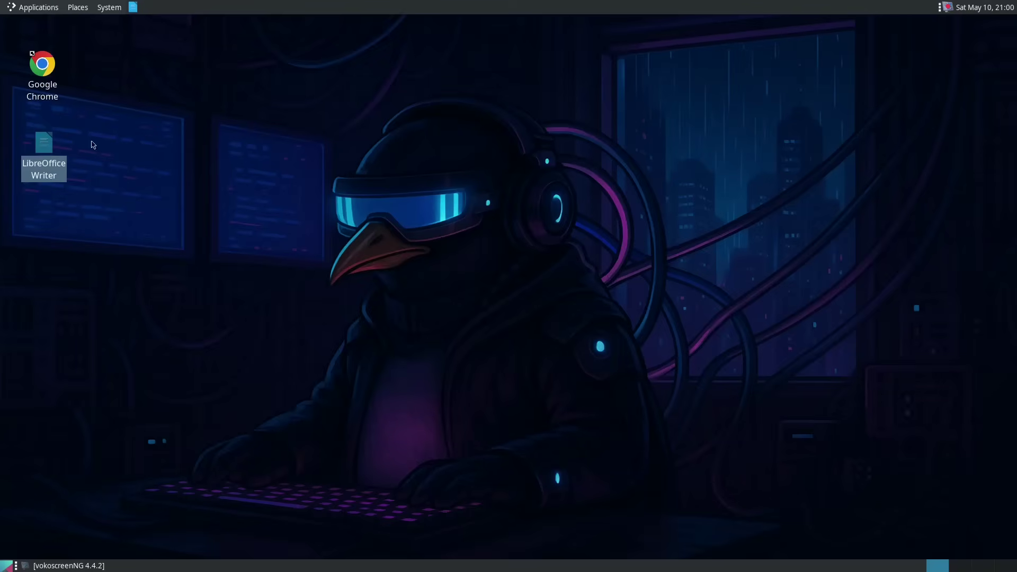
pyautogui.click(277, 177)
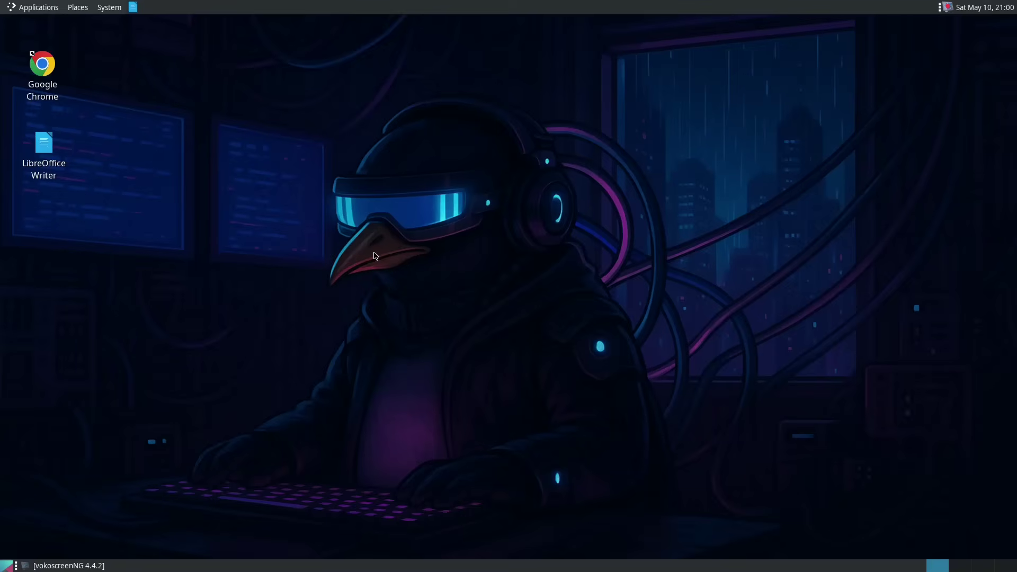
# - Open a terminal with Ctrl+Alt+T, run htop, then close the terminal window
pyautogui.rightClick(379, 171)
pyautogui.moveTo(379, 171)
pyautogui.hotkey('ctrl', 'alt', 't')
pyautogui.write('htop')
pyautogui.press('Return')
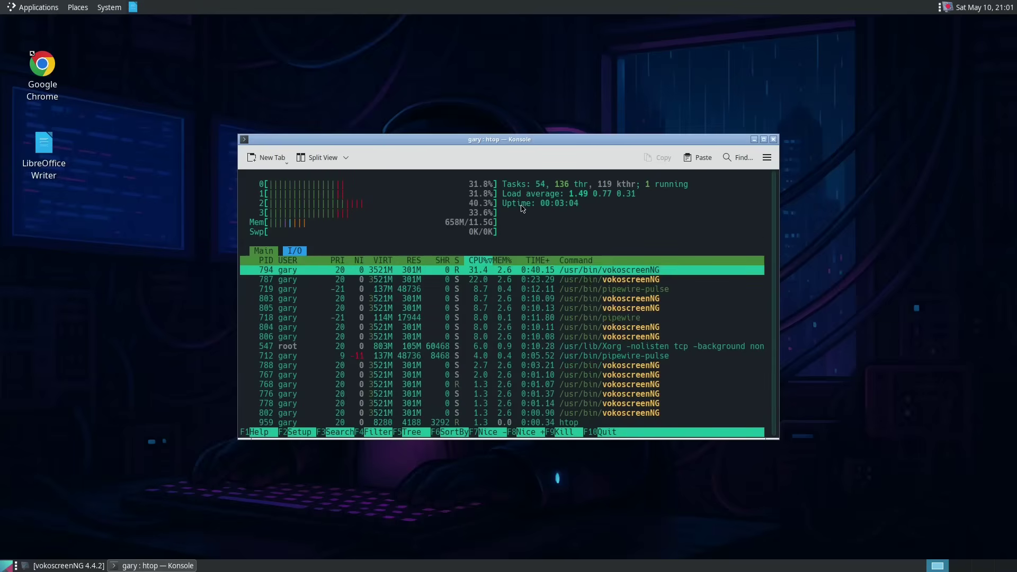
pyautogui.click(773, 139)
pyautogui.click(509, 364)
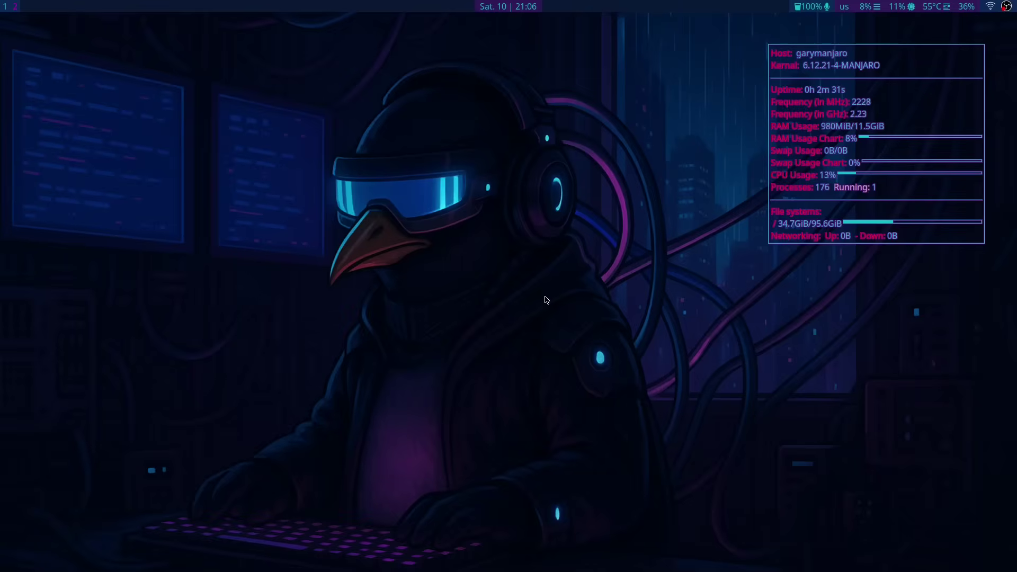
# - Open a terminal and Dolphin, dismissing the launcher and the wallet prompt
pyautogui.press('super+Return')
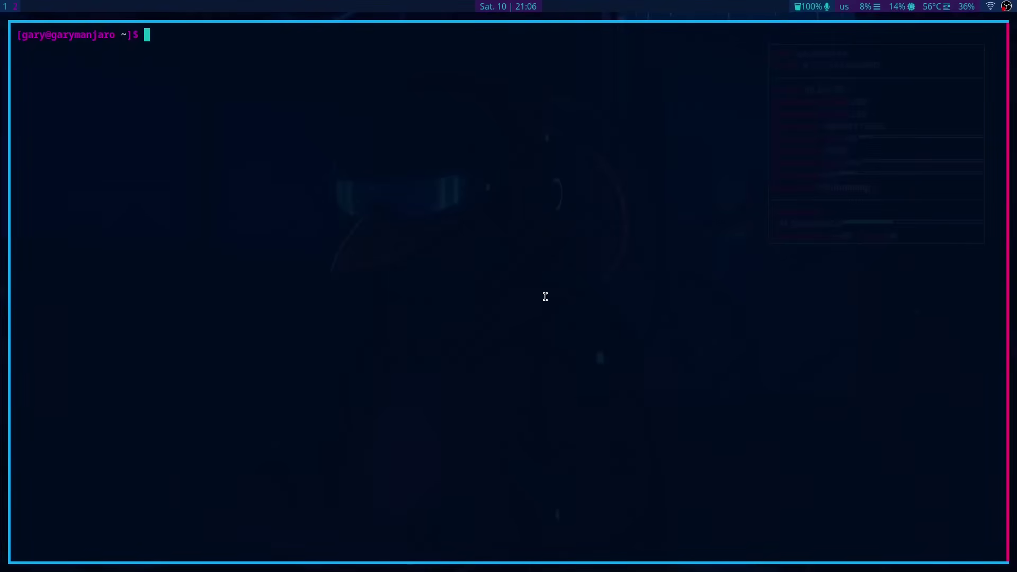
pyautogui.press('super+d')
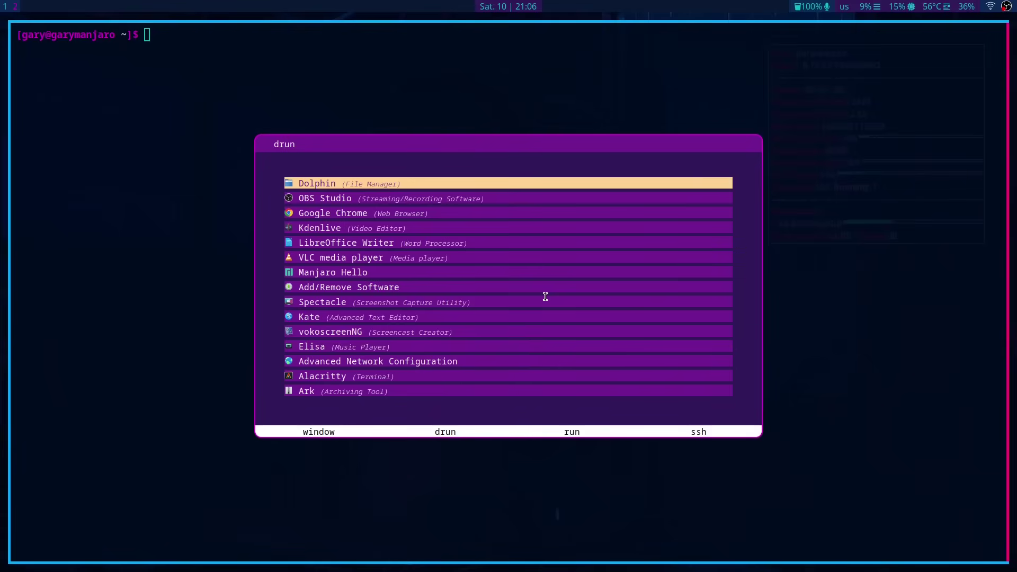
pyautogui.press('Escape')
pyautogui.press('super+e')
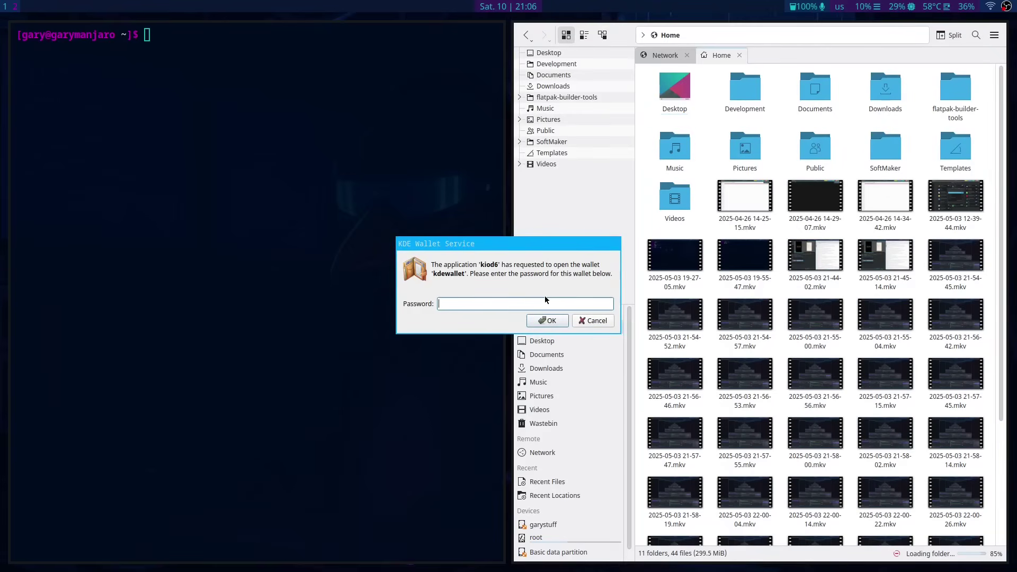
pyautogui.click(590, 321)
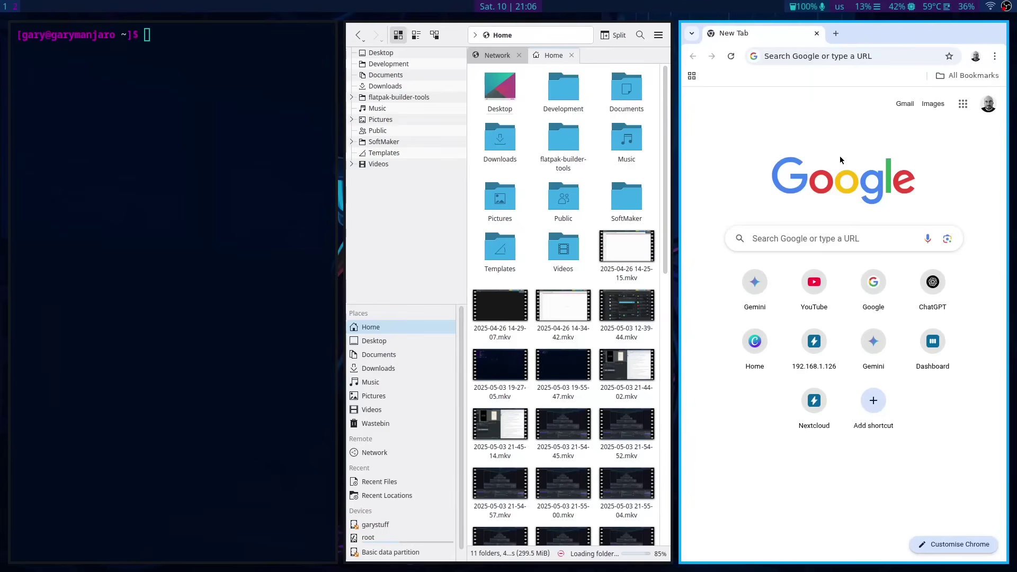
# - Move the Chrome window so the three windows tile as side-by-side columns
pyautogui.press('super+shift+Down')
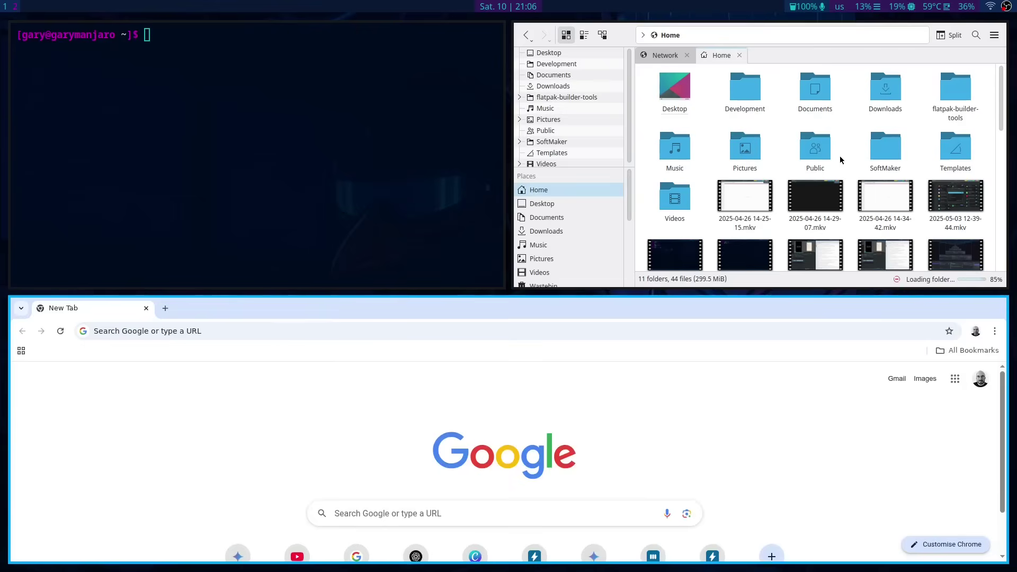
pyautogui.press('super+shift+Right')
pyautogui.press('super+shift+Left')
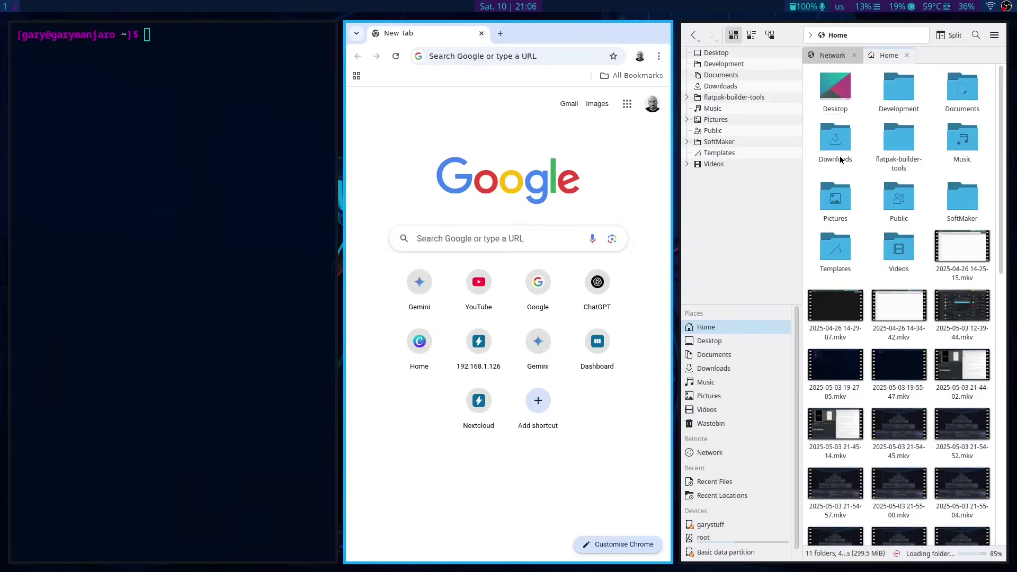
# - Swap Chrome into the middle column and check that workspace 3 is empty
pyautogui.press('super+shift+Left')
pyautogui.press('super+shift+Right')
pyautogui.press('super+3')
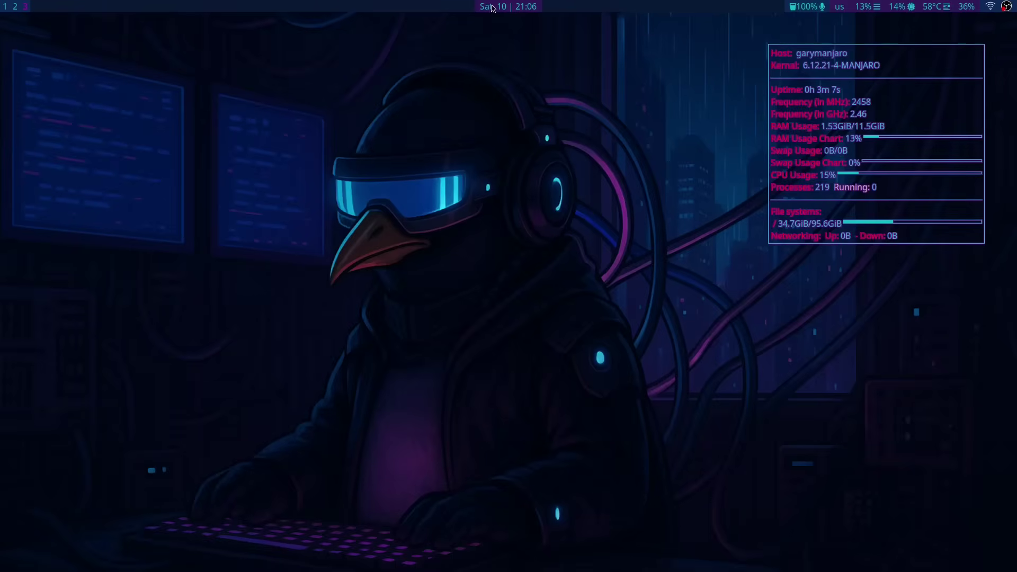
pyautogui.press('super+2')
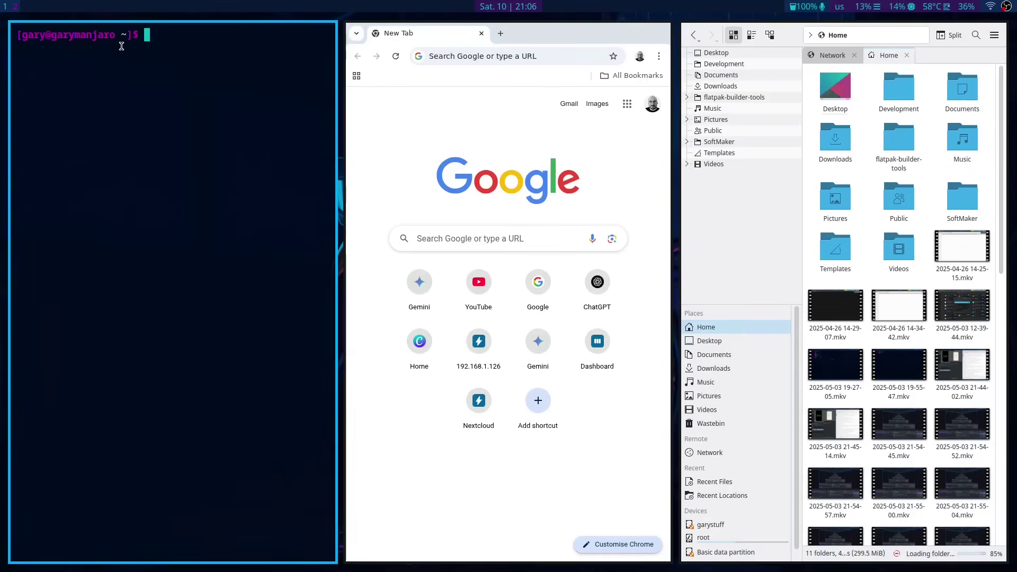
# - Move the Chrome window to workspace 3 and view it there
pyautogui.press('super+Right')
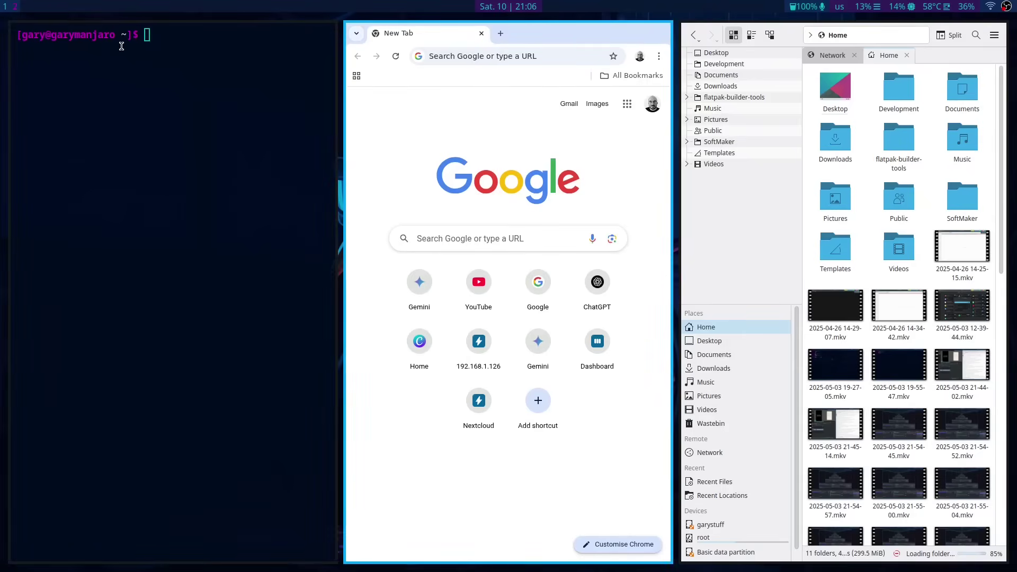
pyautogui.press('super+shift+3')
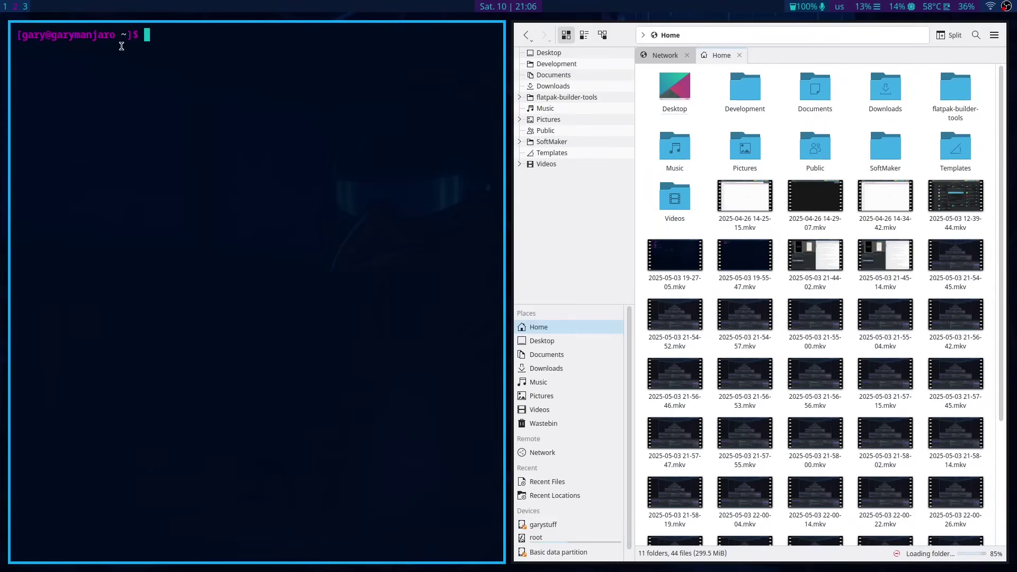
pyautogui.click(25, 7)
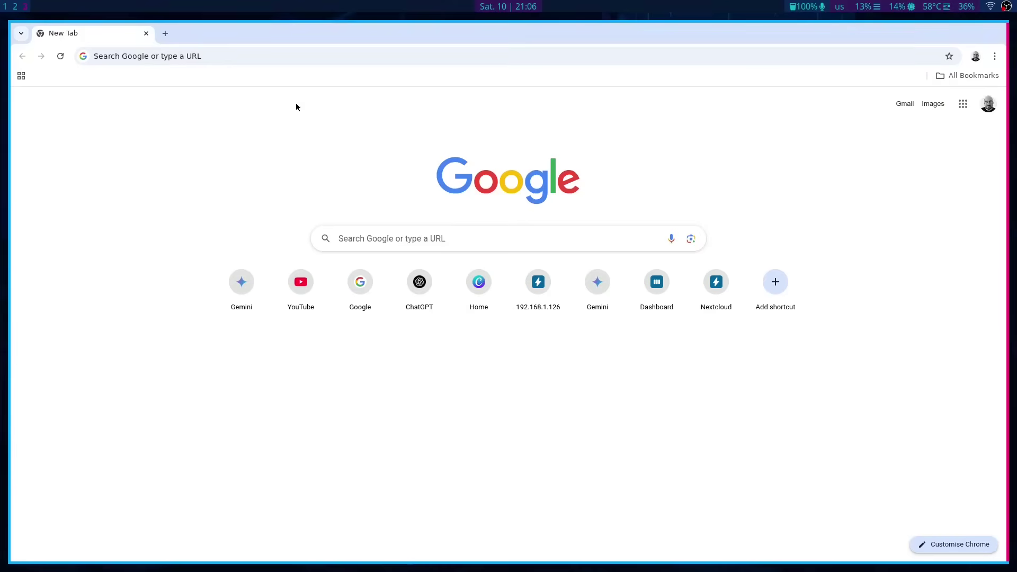
# - Revisit workspace 2, then close the Chrome window on workspace 3
pyautogui.click(14, 7)
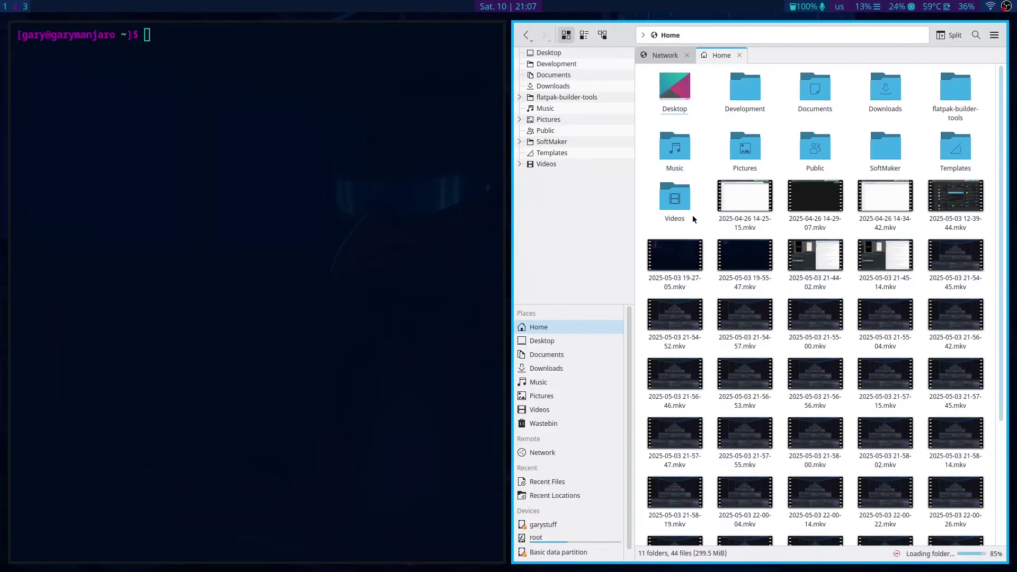
pyautogui.click(26, 6)
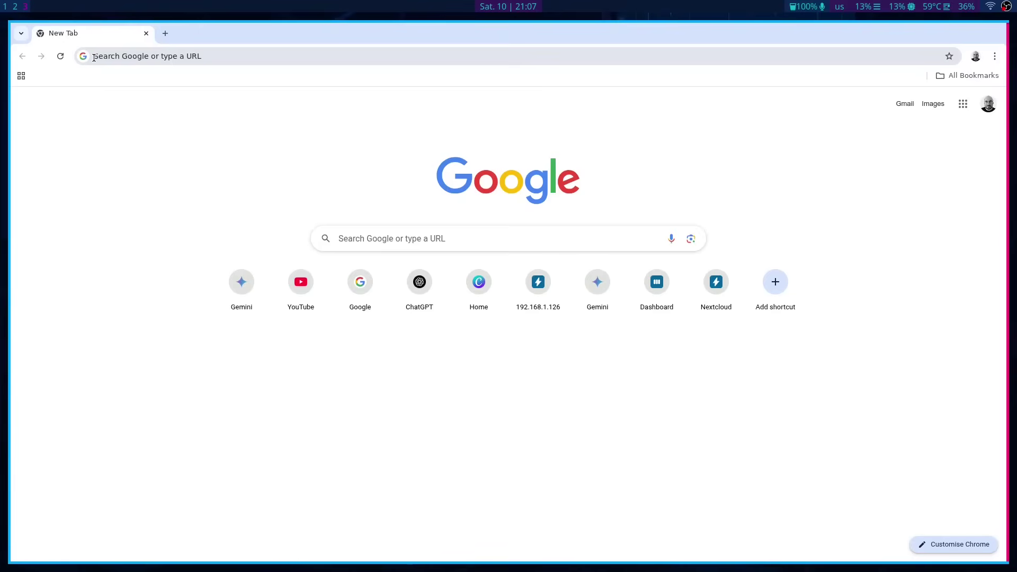
pyautogui.hotkey('ctrl', 'w')
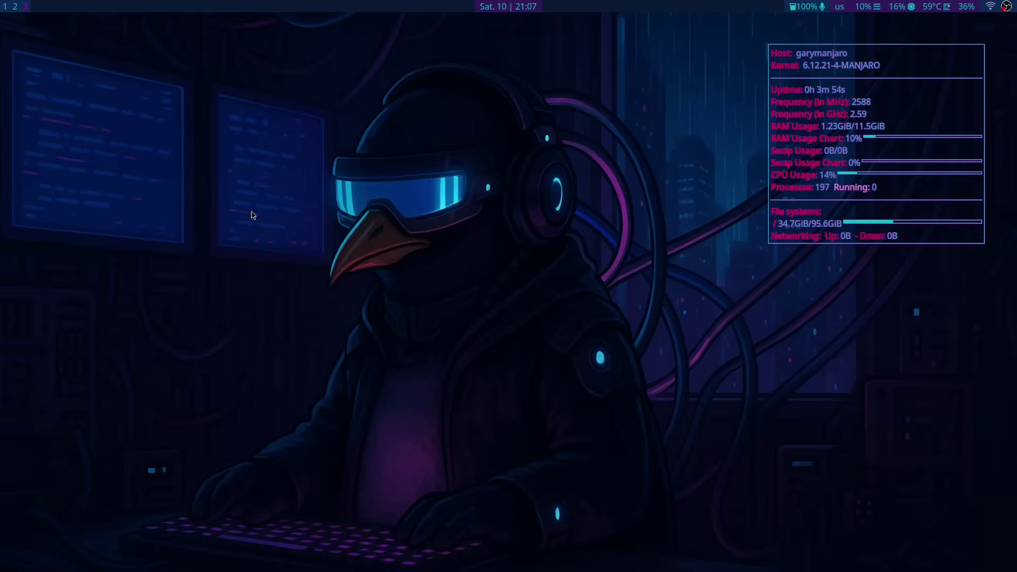